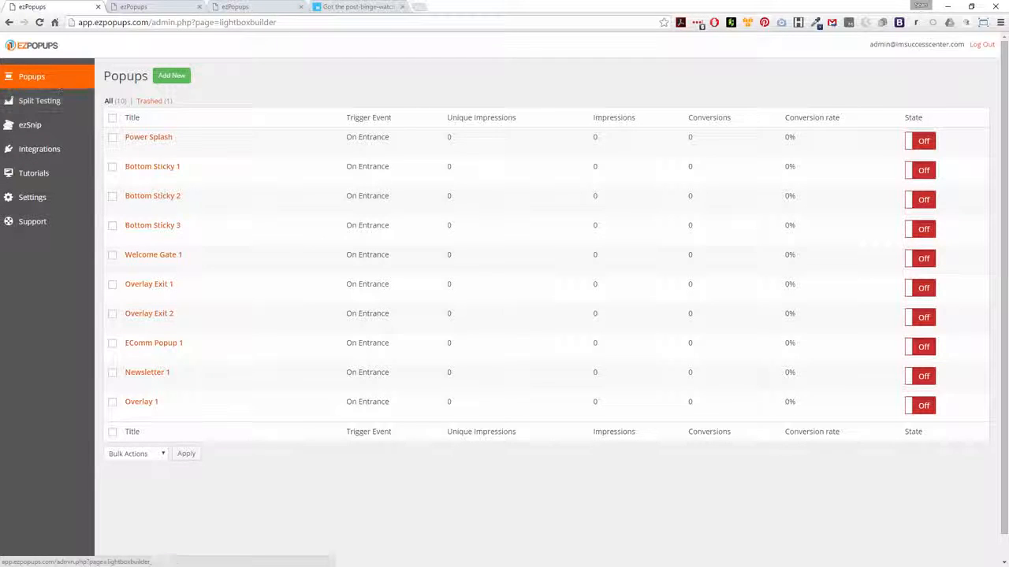
Open the new popup page and enter Demo 2 as its title.
left_click(132, 6)
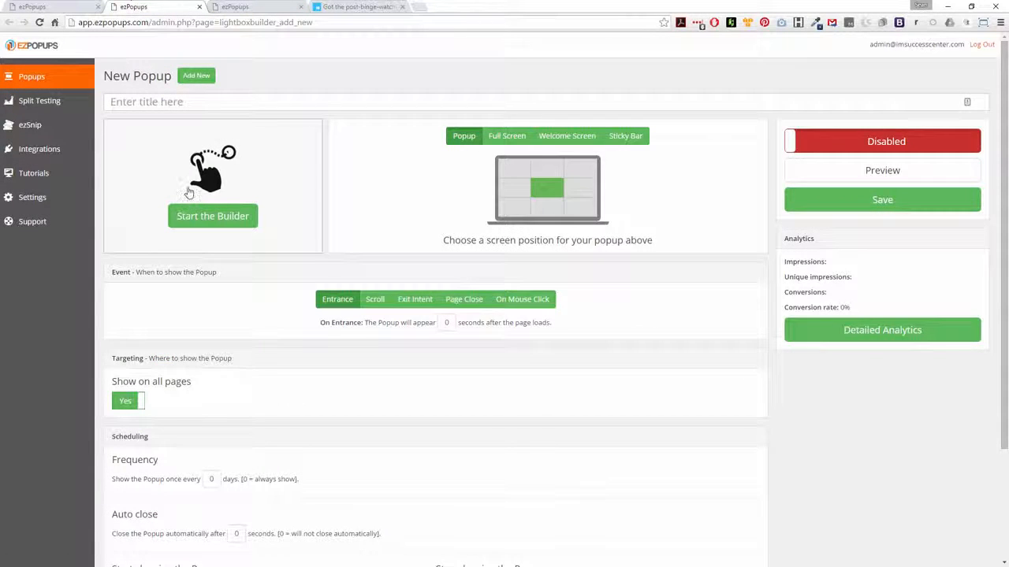
left_click(131, 101)
type("Demo ")
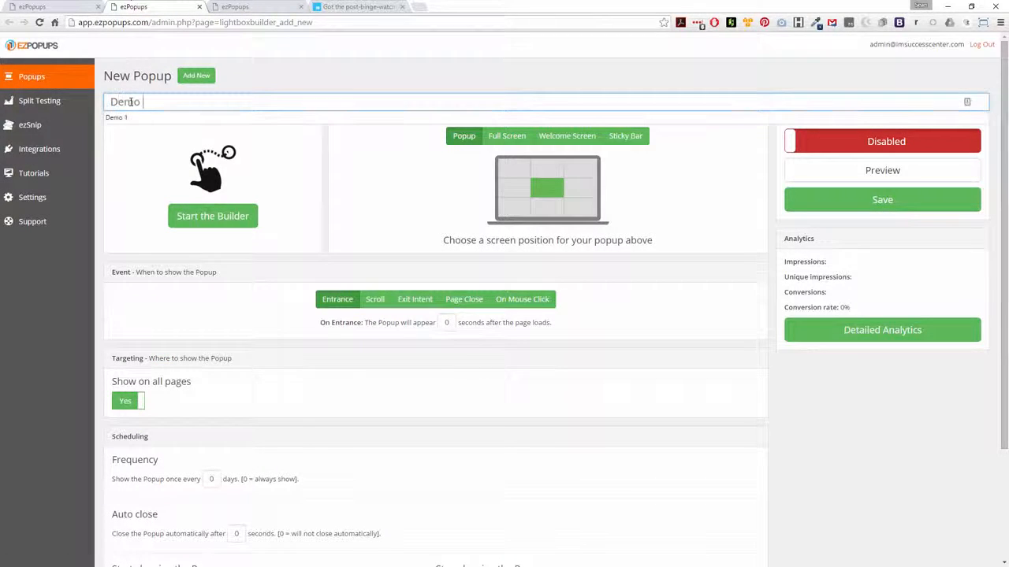
type("2")
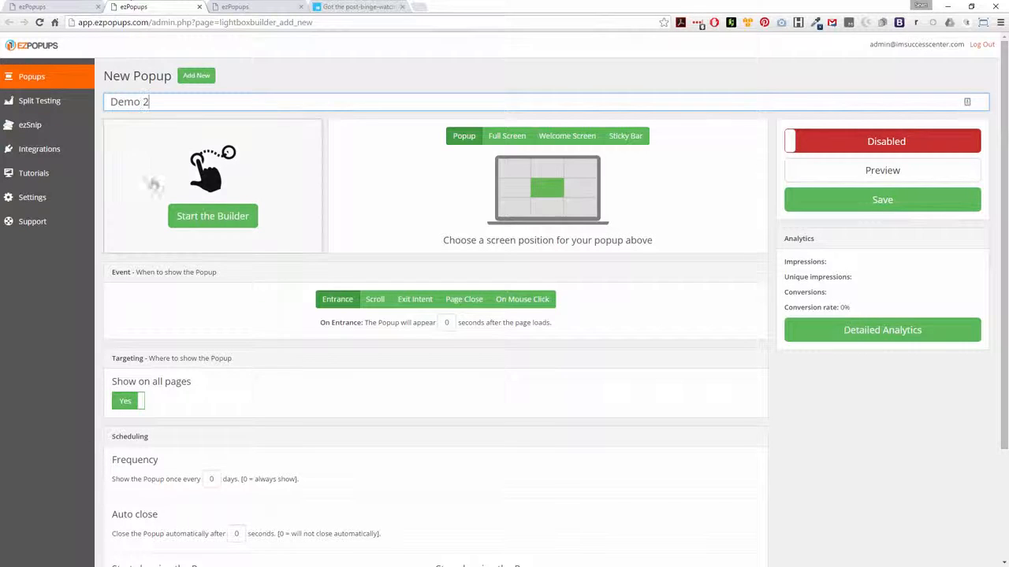
left_click(440, 68)
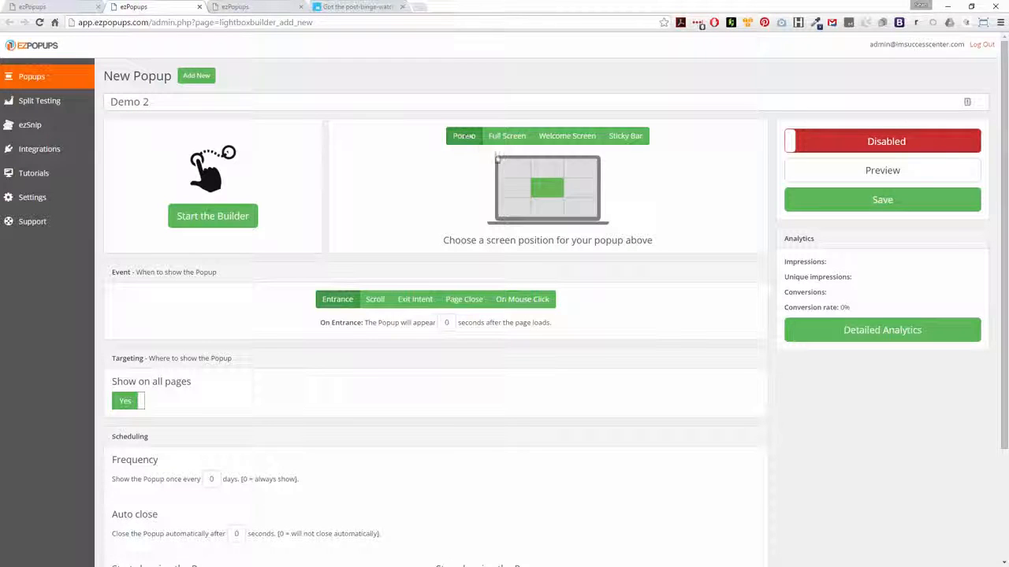
Try different screen positions for the popup around the position grid.
left_click(520, 172)
left_click(516, 192)
left_click(517, 208)
left_click(547, 213)
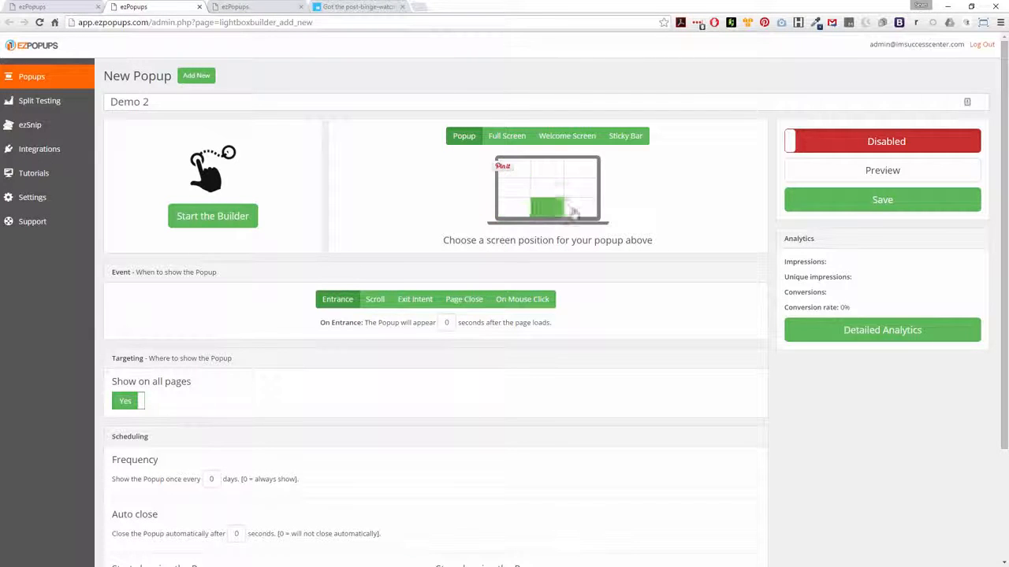
left_click(577, 210)
left_click(579, 192)
left_click(581, 168)
Switch through the Full Screen, Welcome Screen and Sticky Bar display types, returning to Popup.
left_click(508, 139)
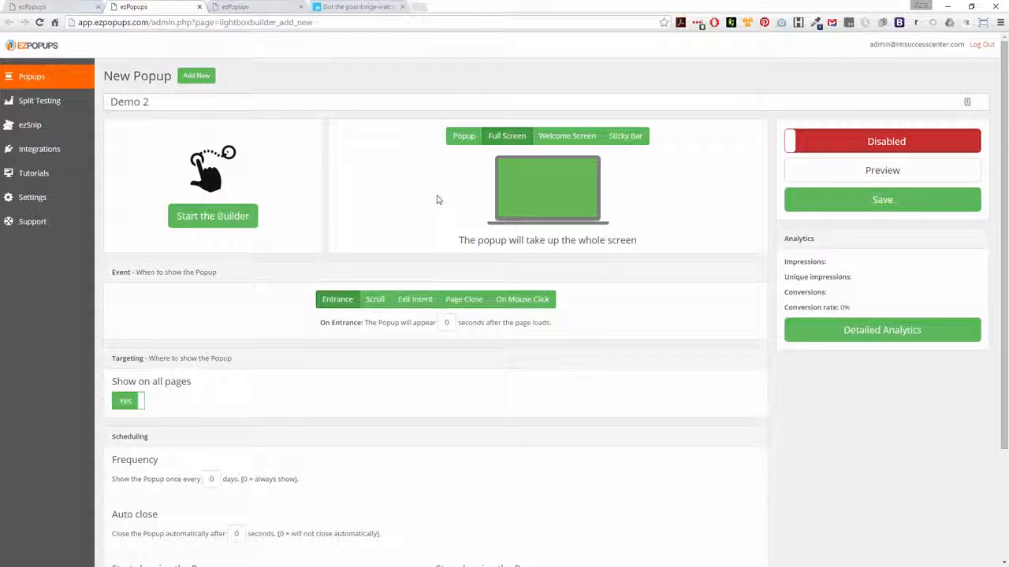
left_click(567, 135)
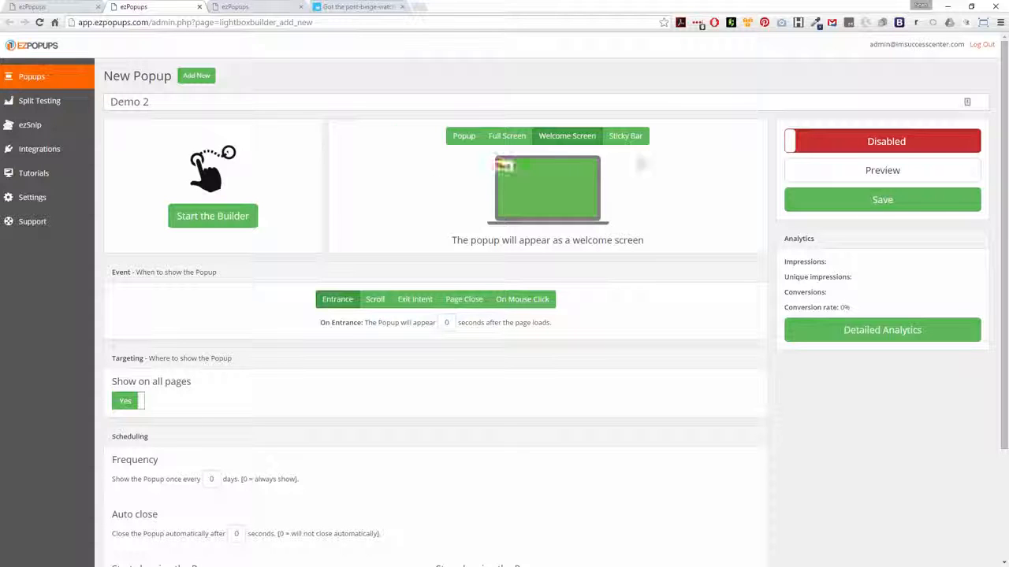
left_click(638, 137)
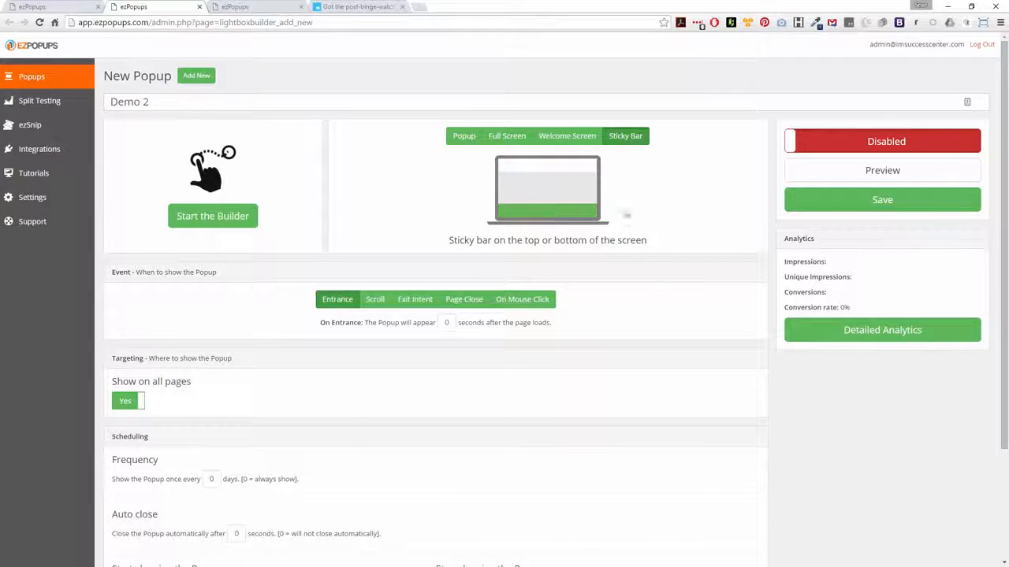
left_click(467, 139)
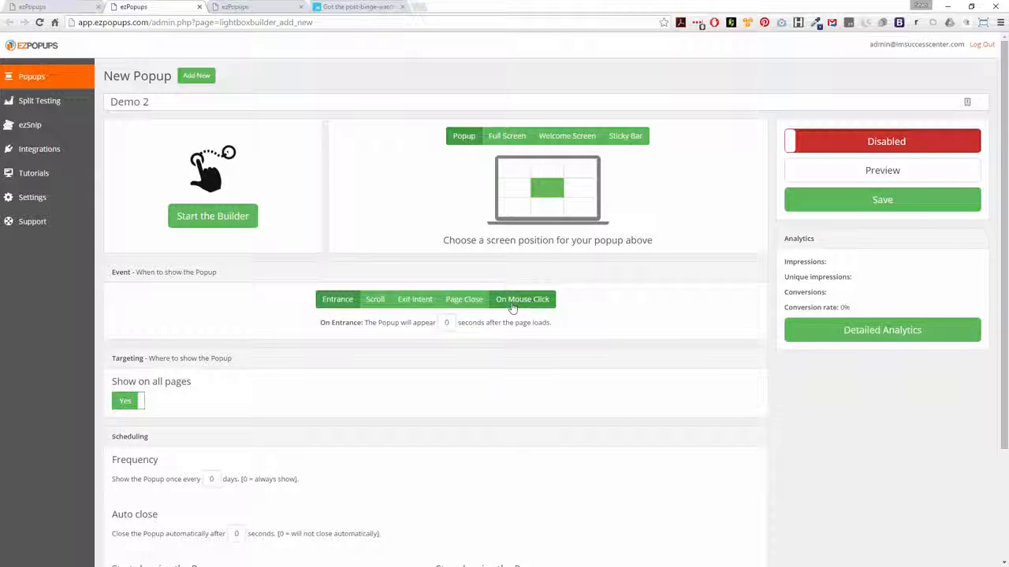
Turn off Show on all pages and keep targeting set to only show on the following URLs.
scroll(288, 368, "down", 2)
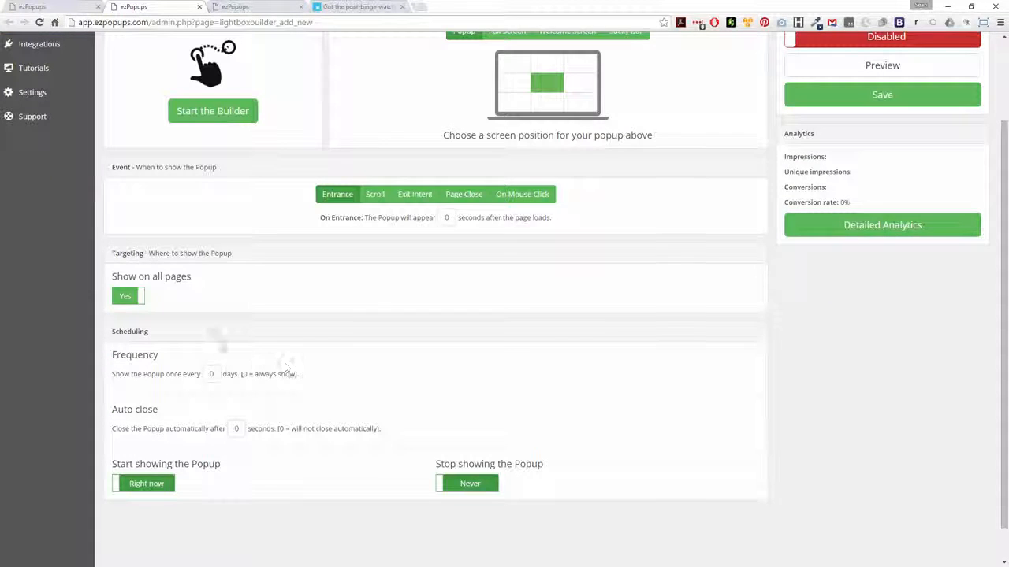
left_click(120, 299)
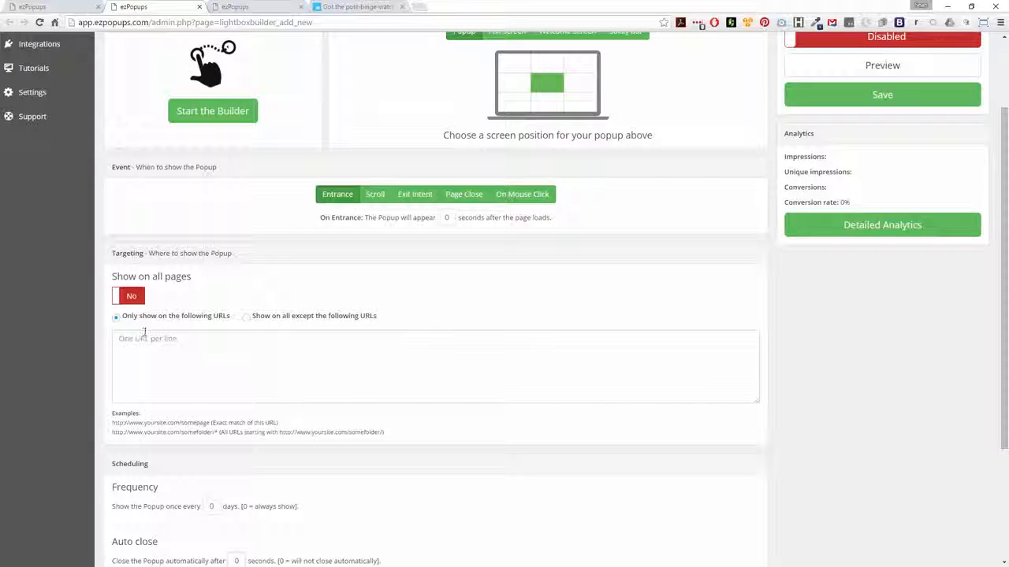
left_click(168, 342)
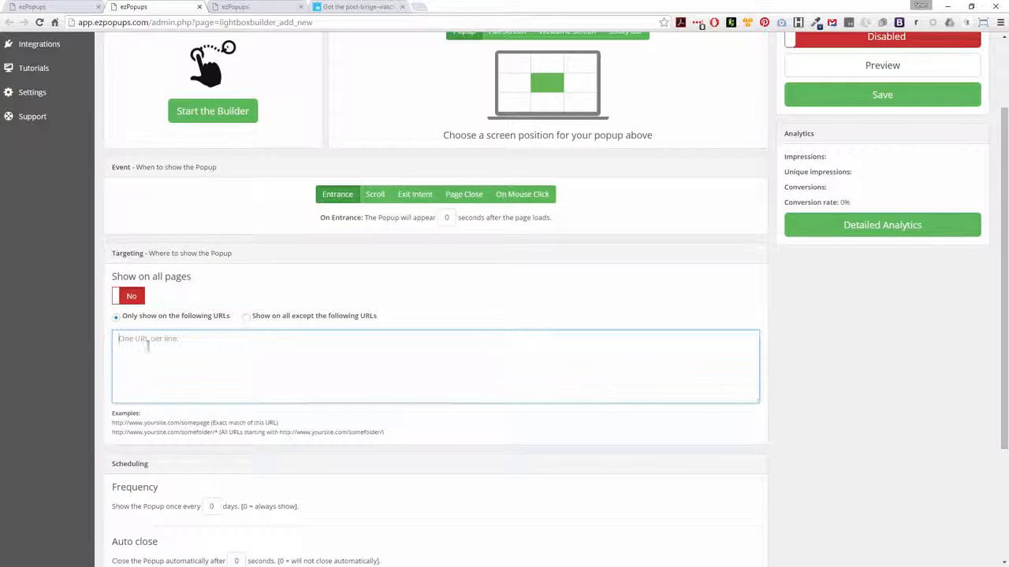
left_click(246, 318)
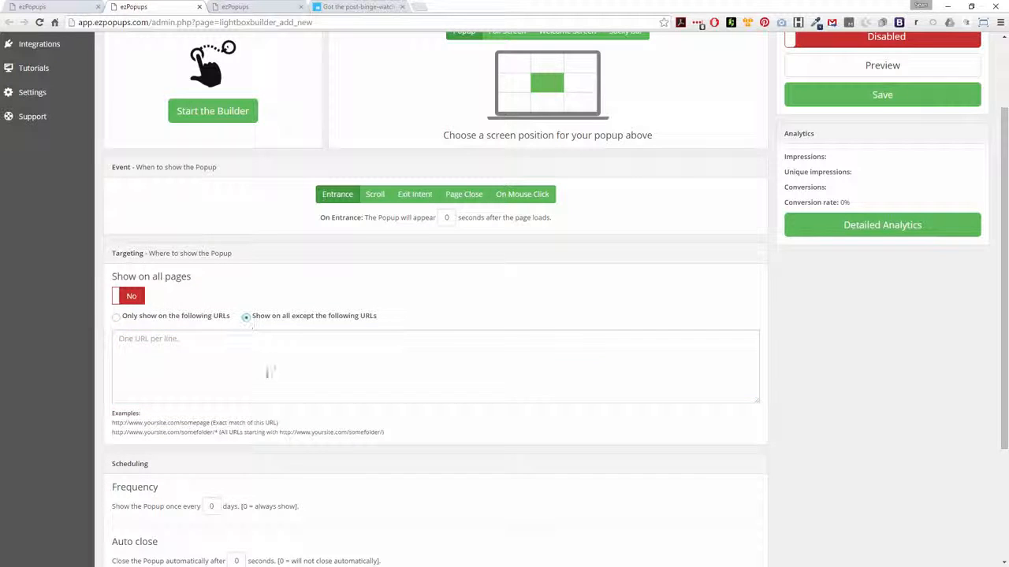
left_click(116, 317)
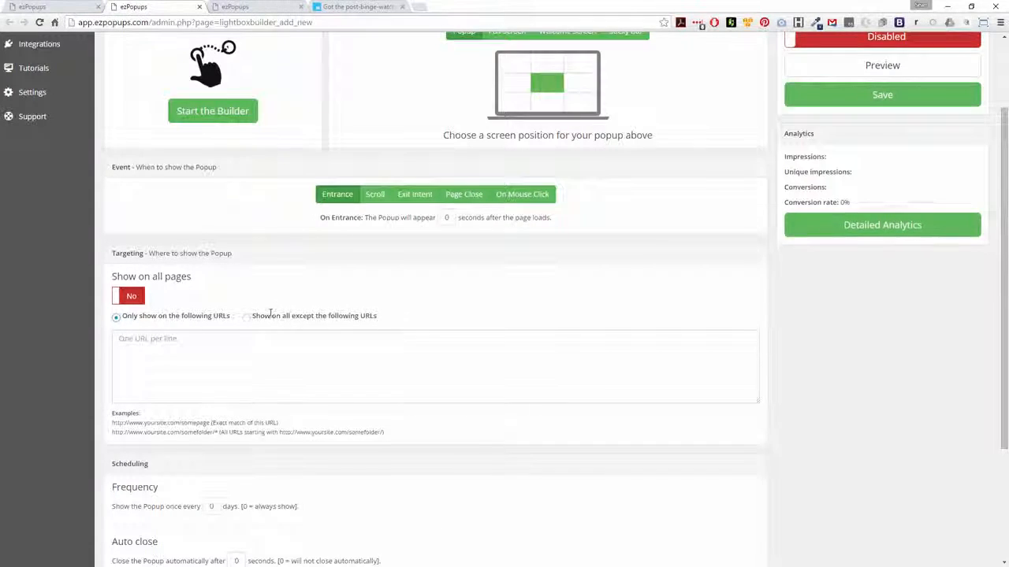
Save the popup to open the builder.
scroll(268, 315, "down", 3)
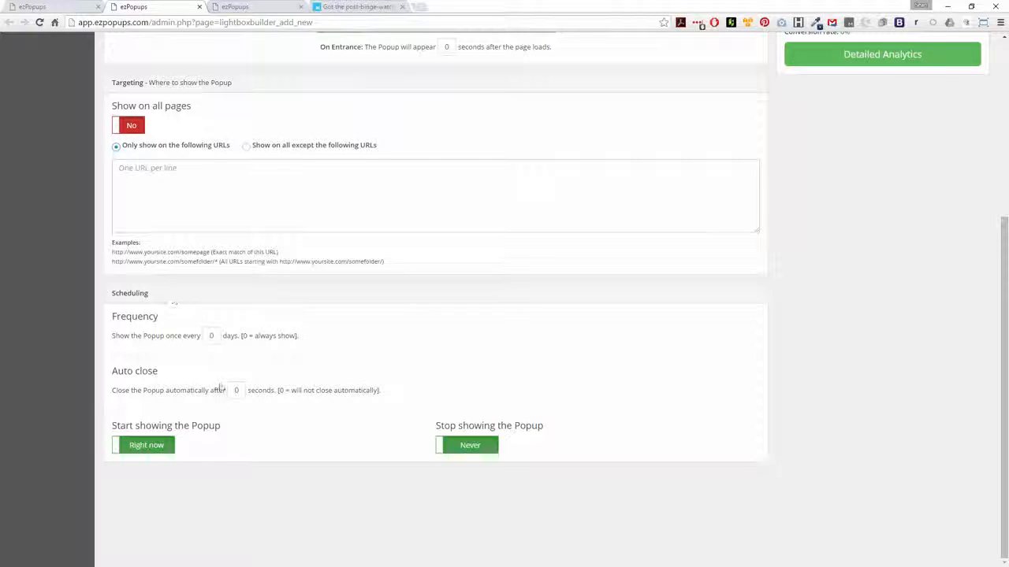
scroll(330, 401, "up", 5)
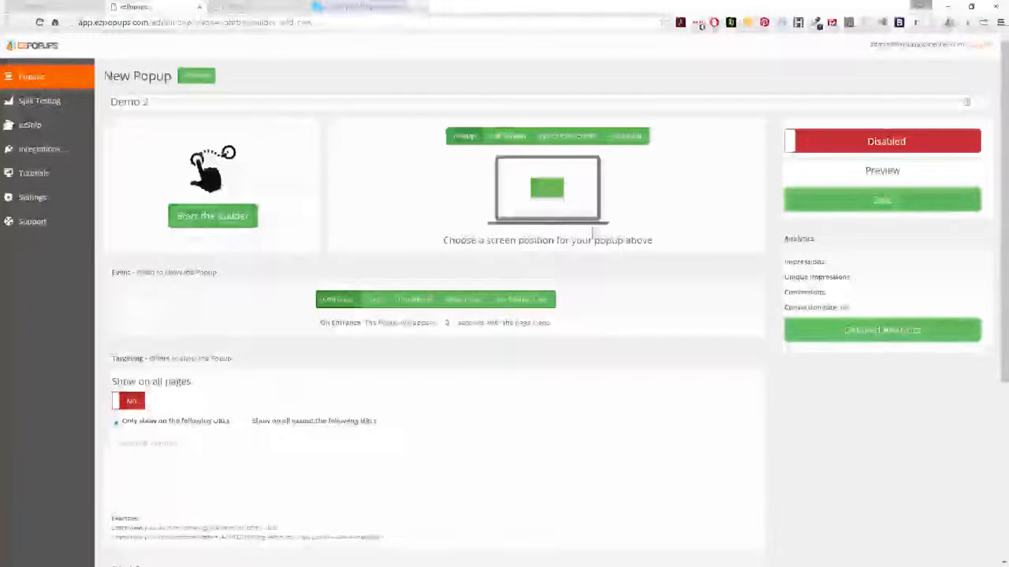
left_click(840, 206)
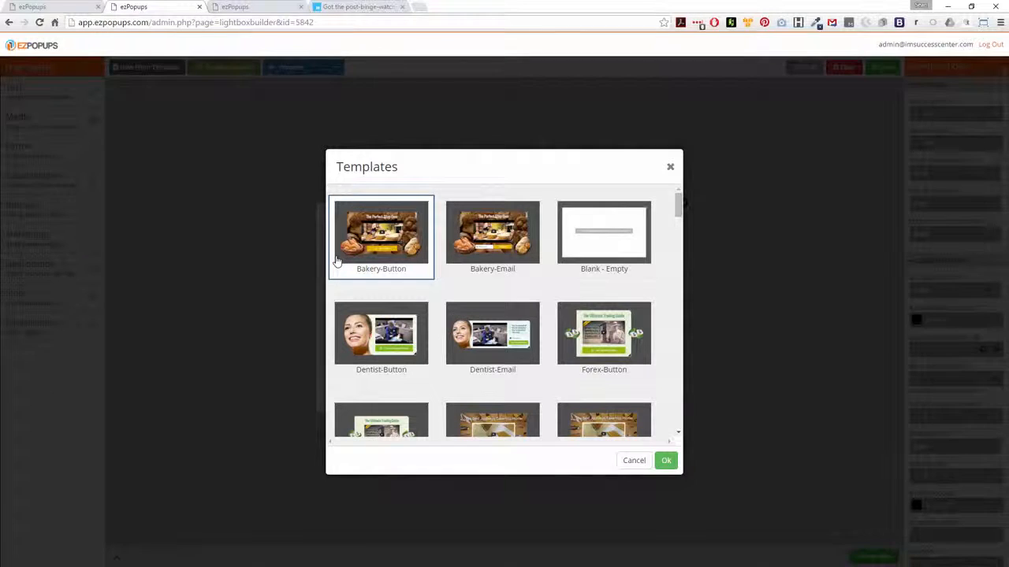
Choose the Profitable_Traffic template for the popup.
scroll(491, 334, "down", 5)
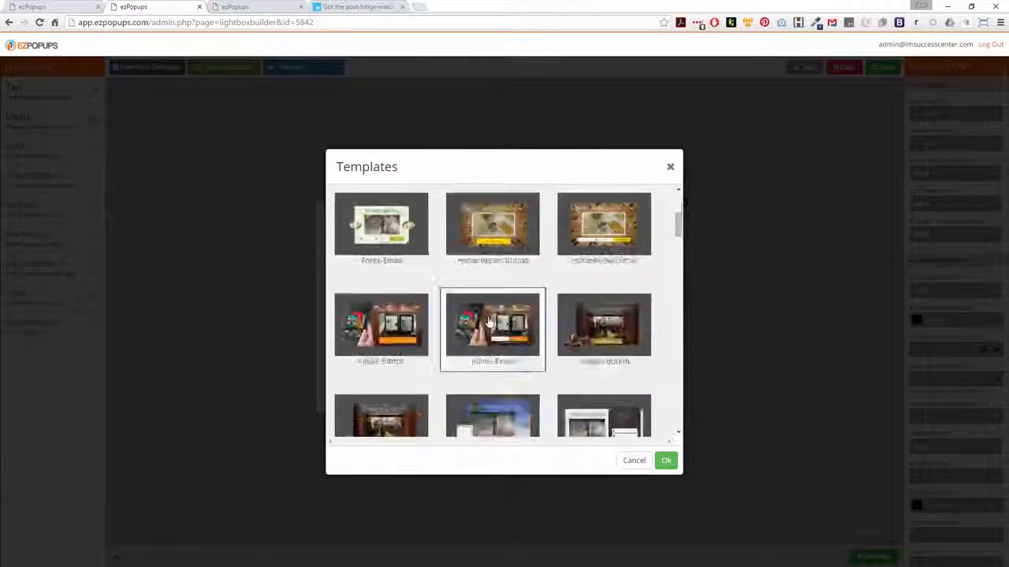
scroll(489, 320, "down", 10)
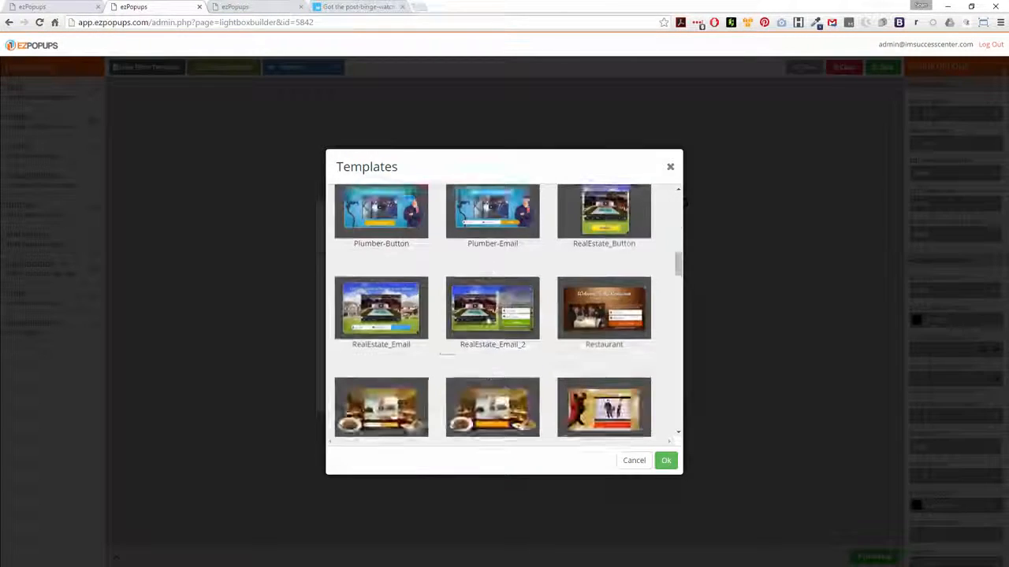
scroll(487, 321, "down", 10)
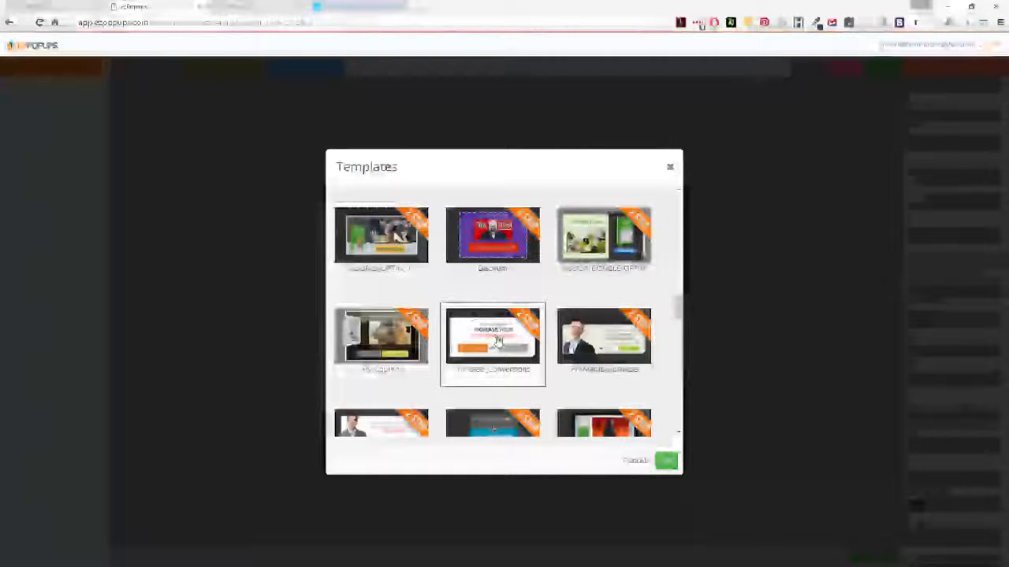
scroll(599, 347, "down", 3)
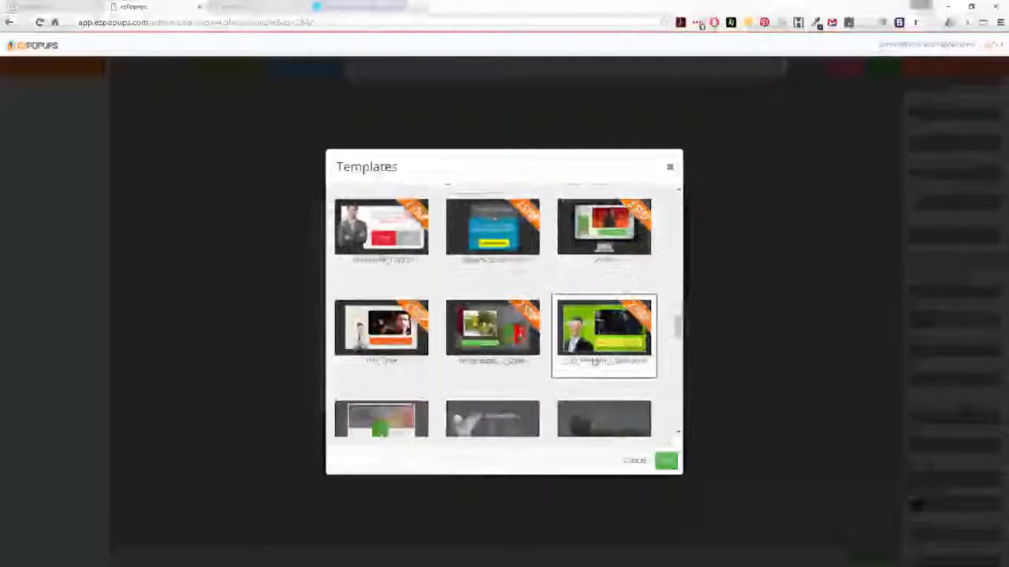
left_click(372, 229)
left_click(666, 460)
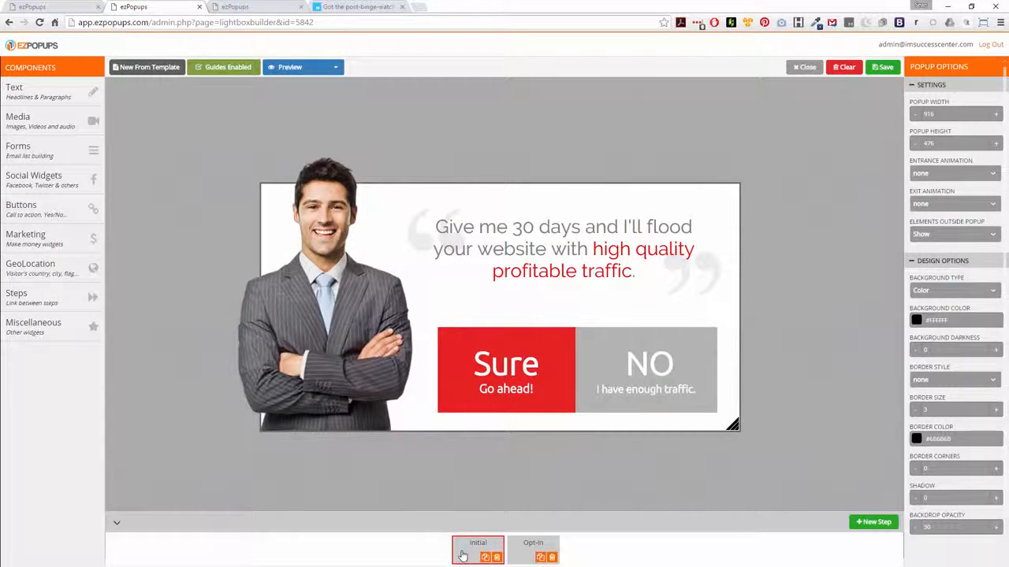
Delete the Opt-in step and duplicate the Initial step.
left_click(553, 557)
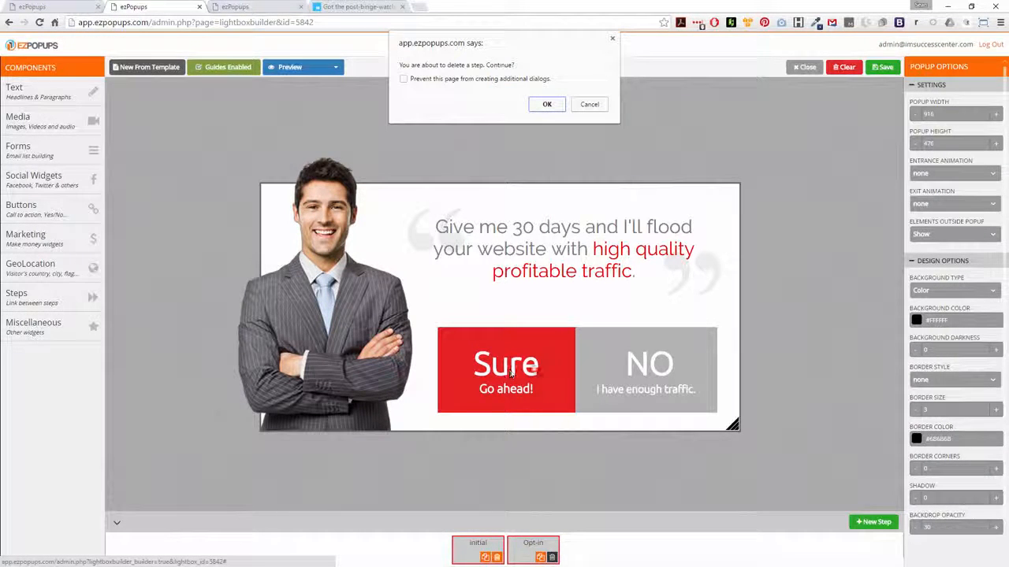
left_click(547, 104)
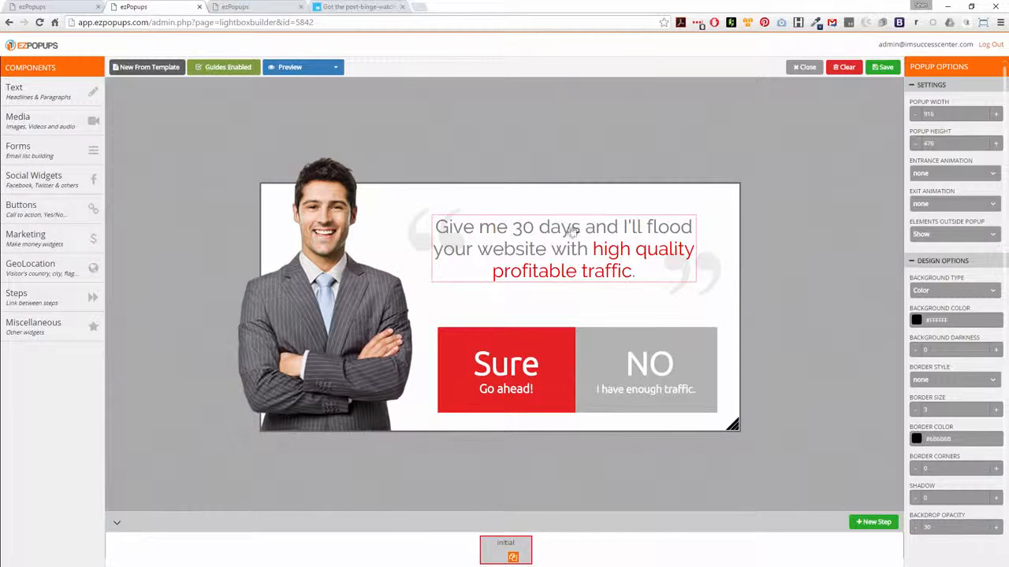
left_click(513, 558)
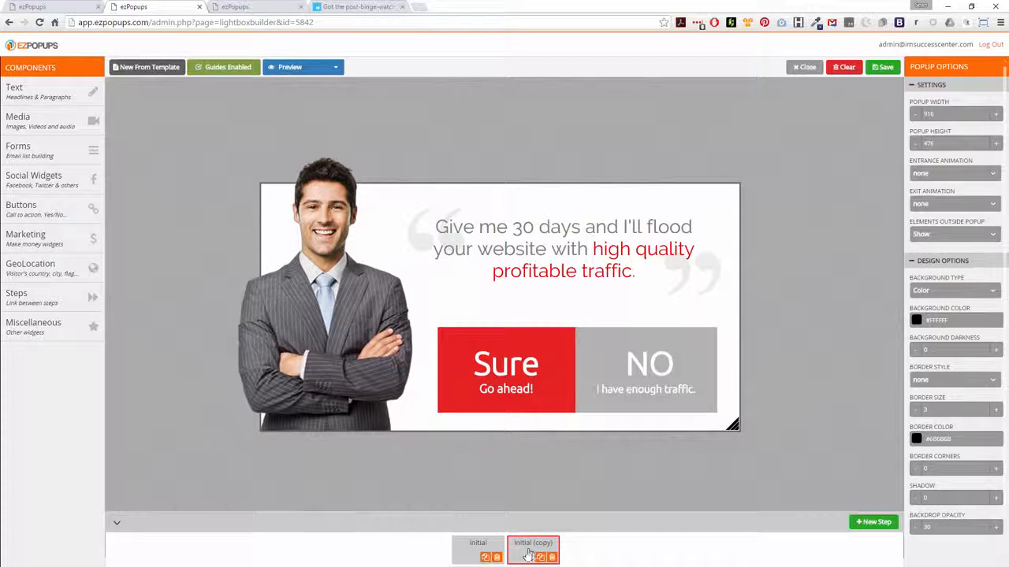
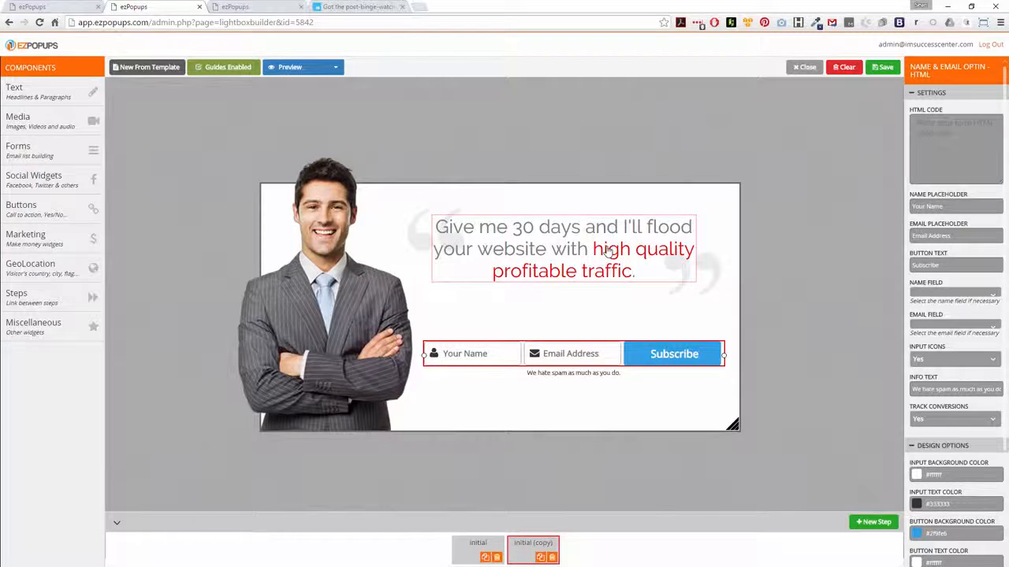
Color the headline words 'high quality profitable traffic' dark blue using the custom text colour.
left_click(606, 257)
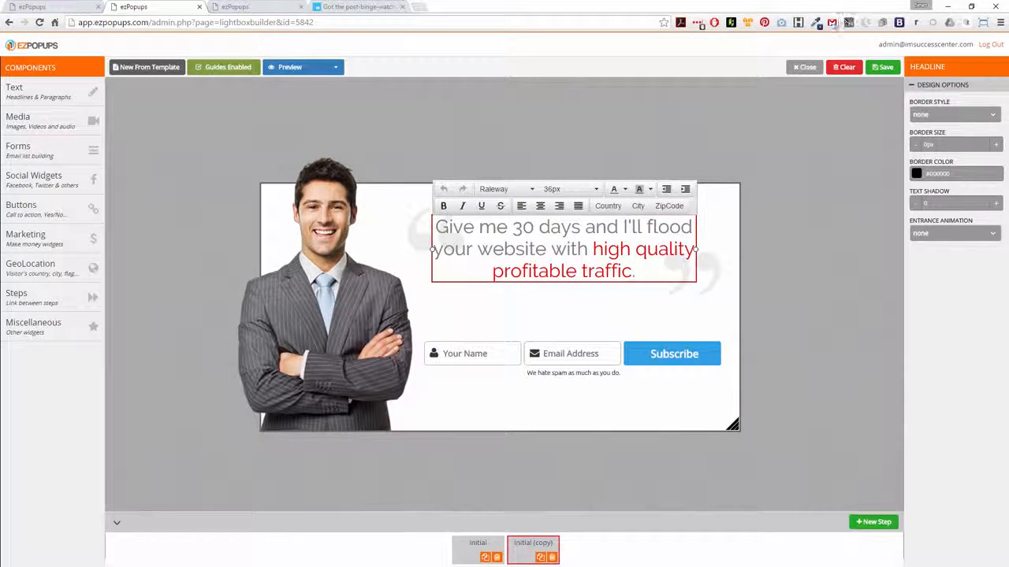
left_click(815, 22)
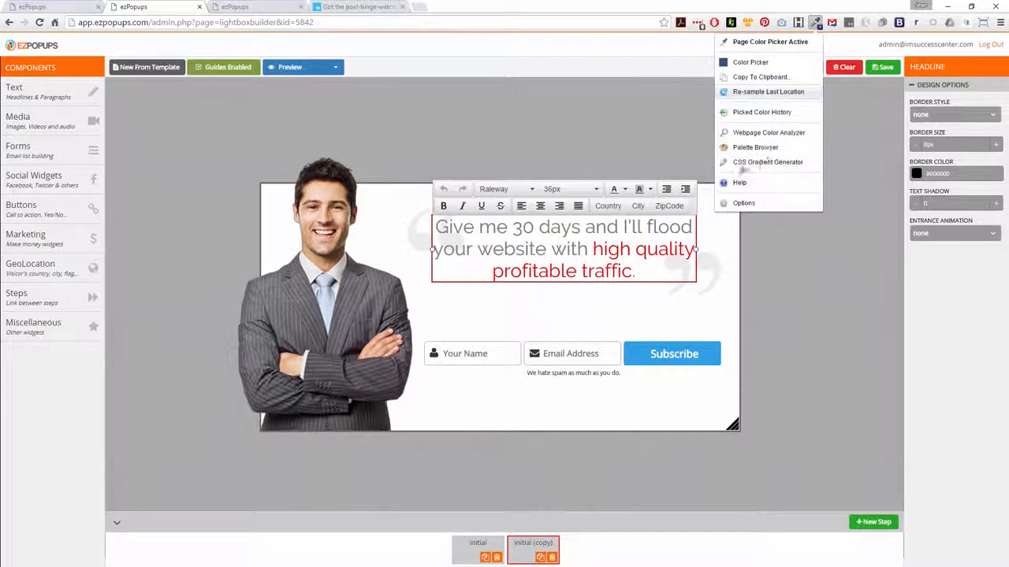
left_click(749, 112)
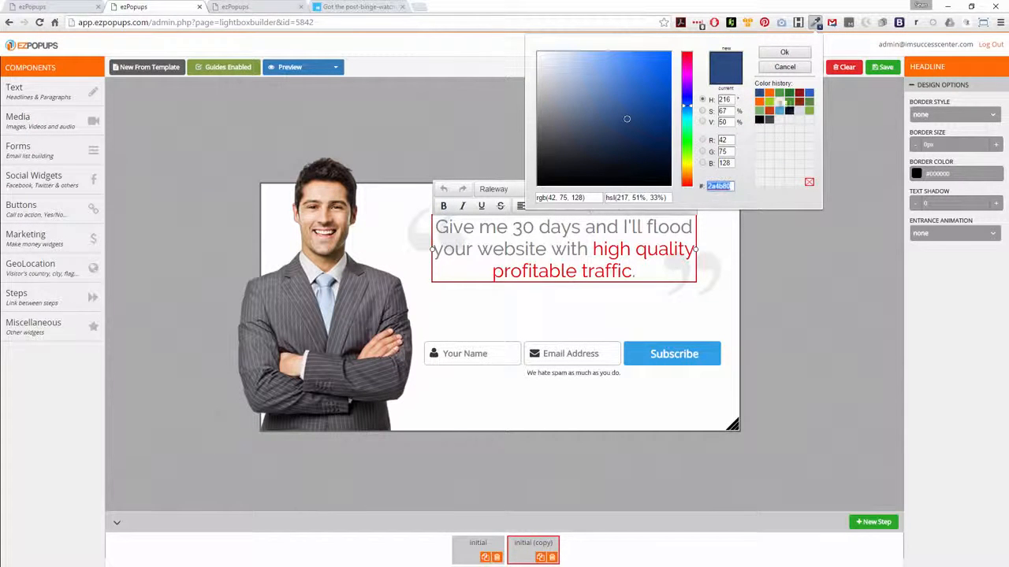
left_click(778, 69)
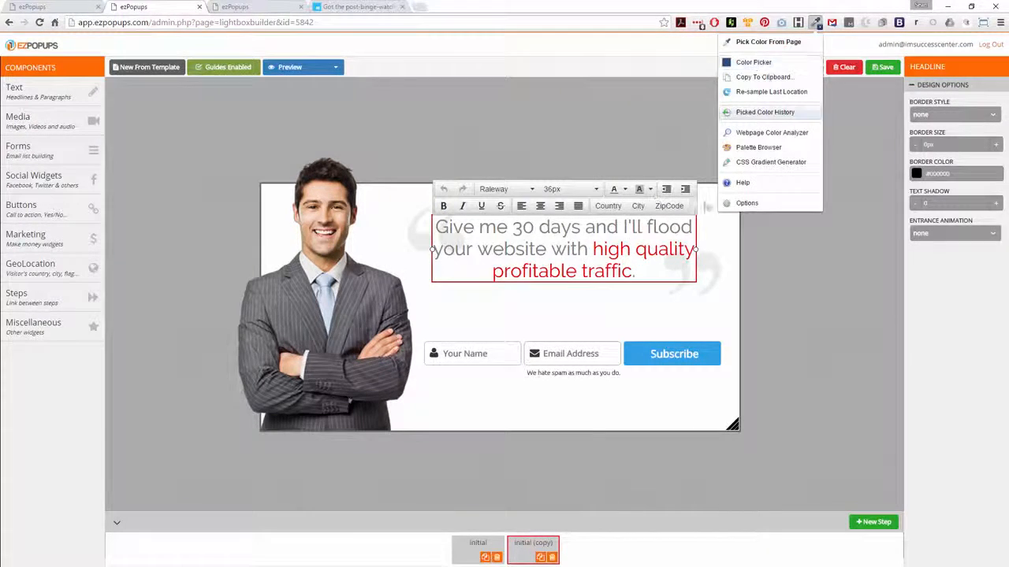
left_click(604, 249)
left_click_drag(597, 249, 649, 275)
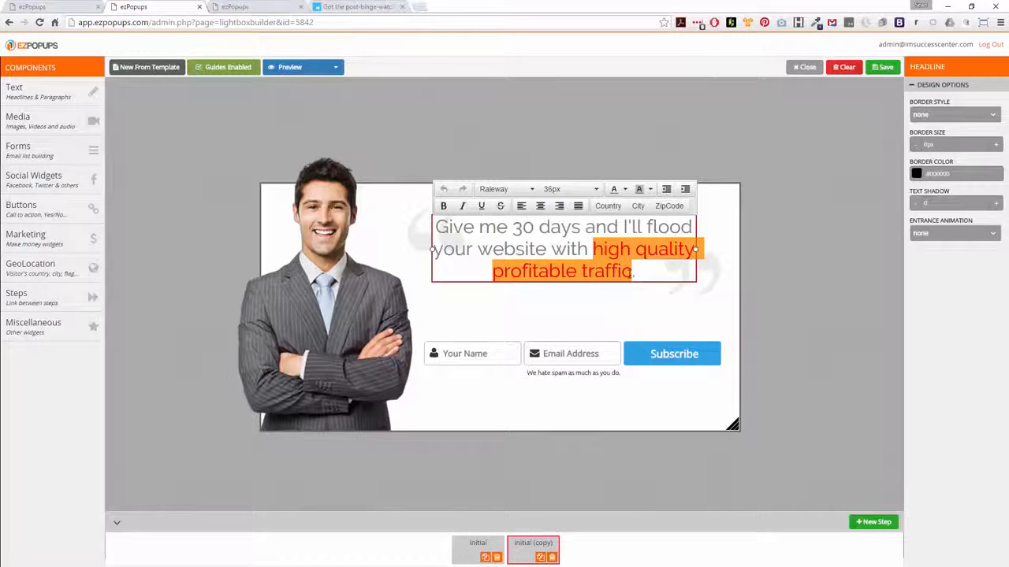
left_click(624, 189)
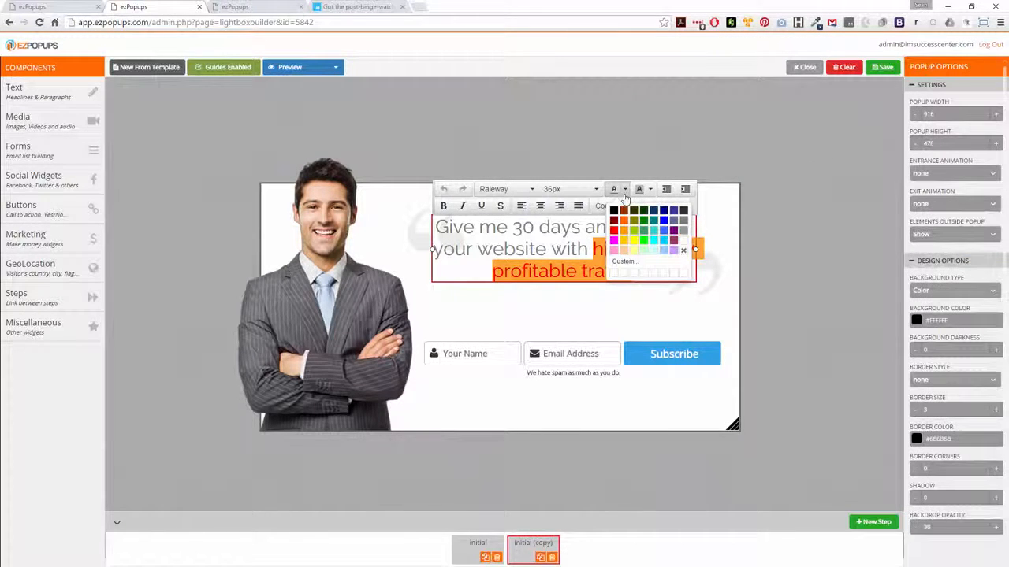
left_click(623, 260)
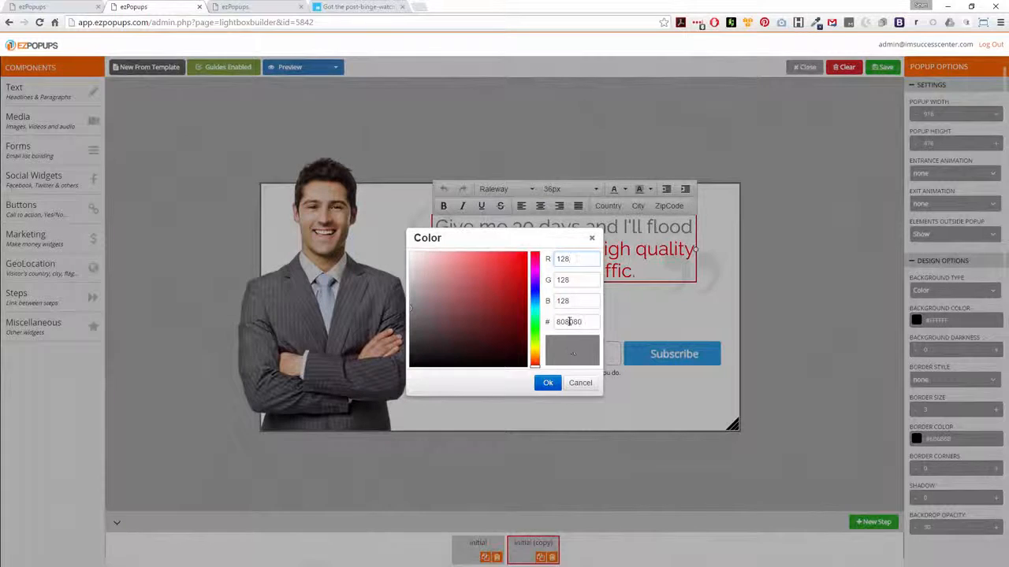
left_click(547, 383)
left_click(637, 315)
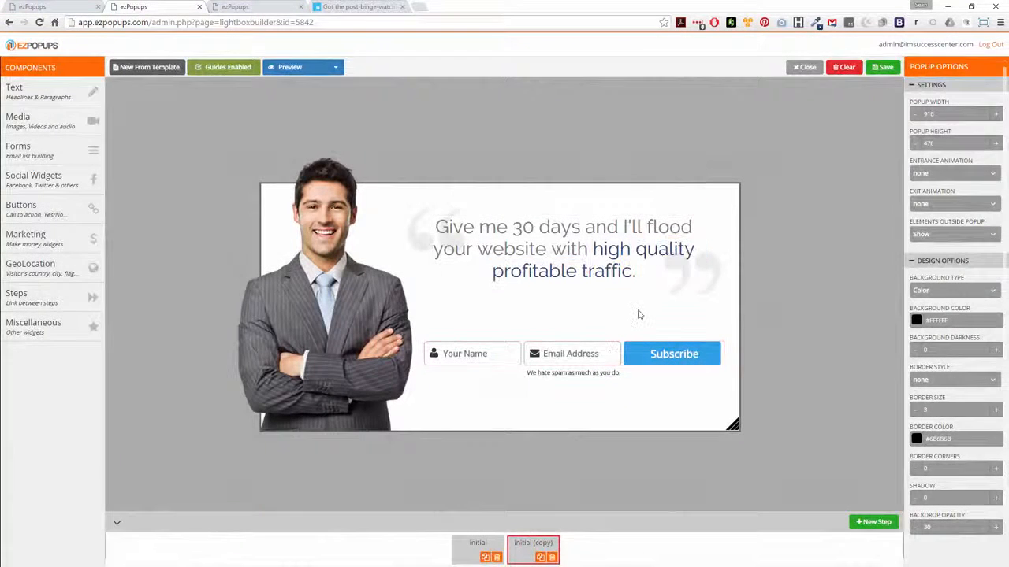
Make the words 'high quality profitable traffic' in the headline bold.
double_click(625, 272)
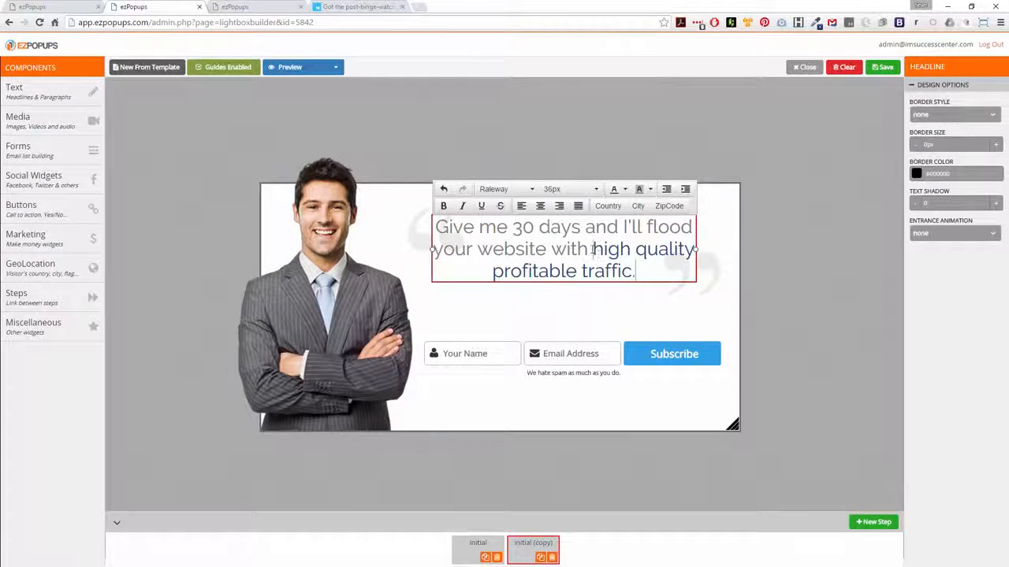
left_click_drag(593, 249, 632, 272)
left_click(605, 380)
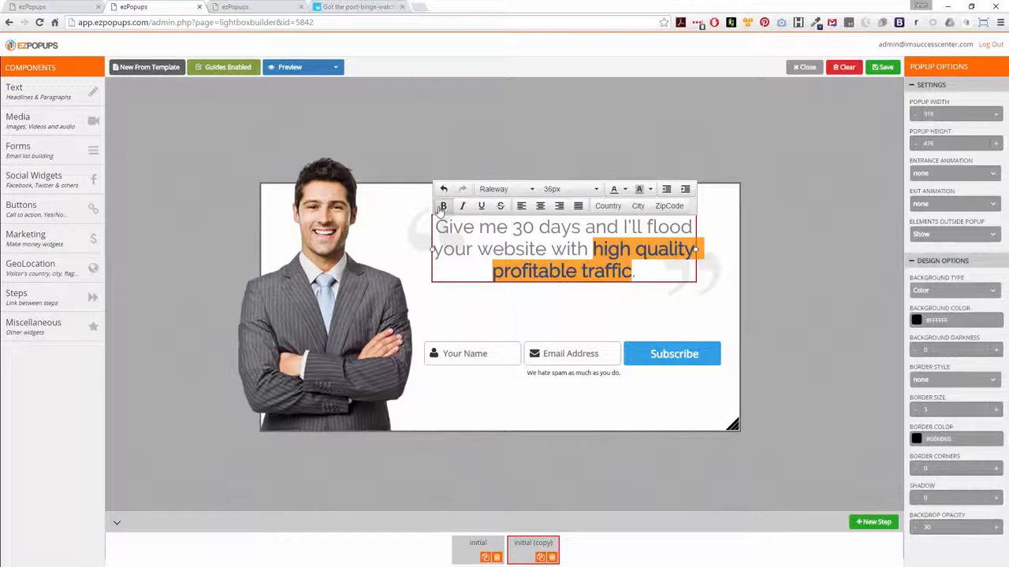
Set the opt-in form's button background colour to the copied dark blue #2a4b80.
left_click(651, 356)
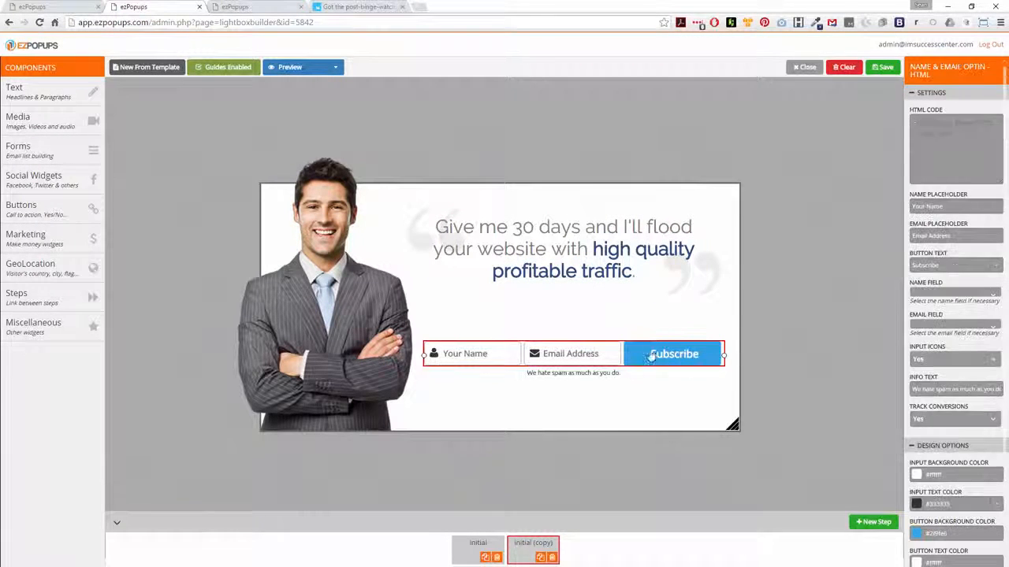
double_click(981, 535)
type("2a4b80")
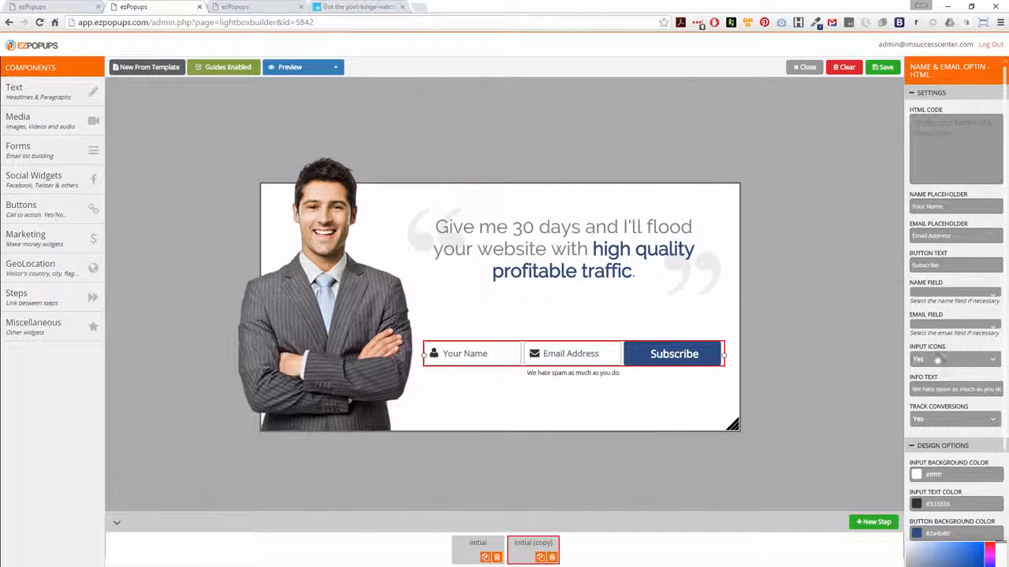
Change the opt-in form's button text to Get Access Now.
double_click(926, 265)
type("Get")
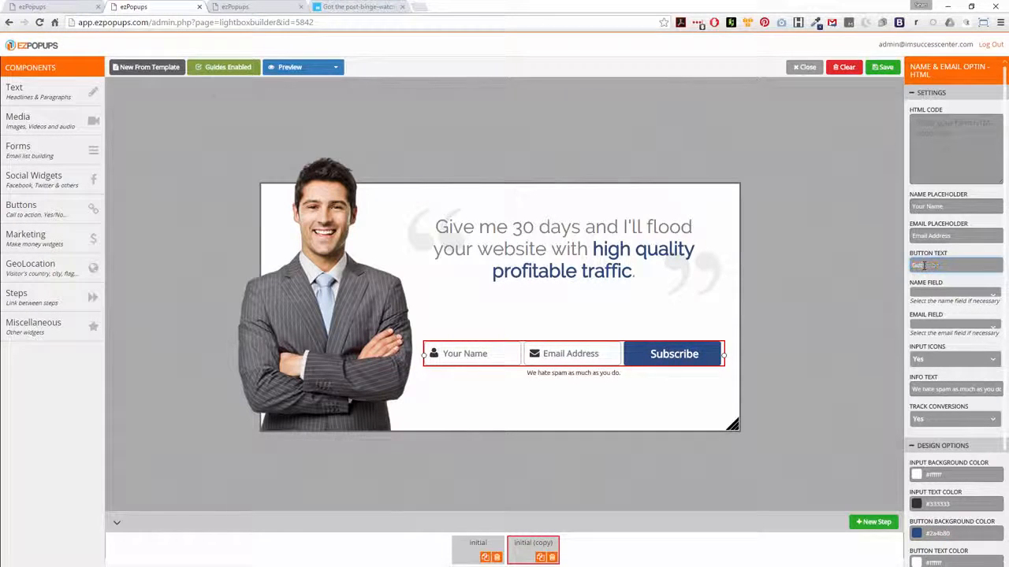
type(" ACce")
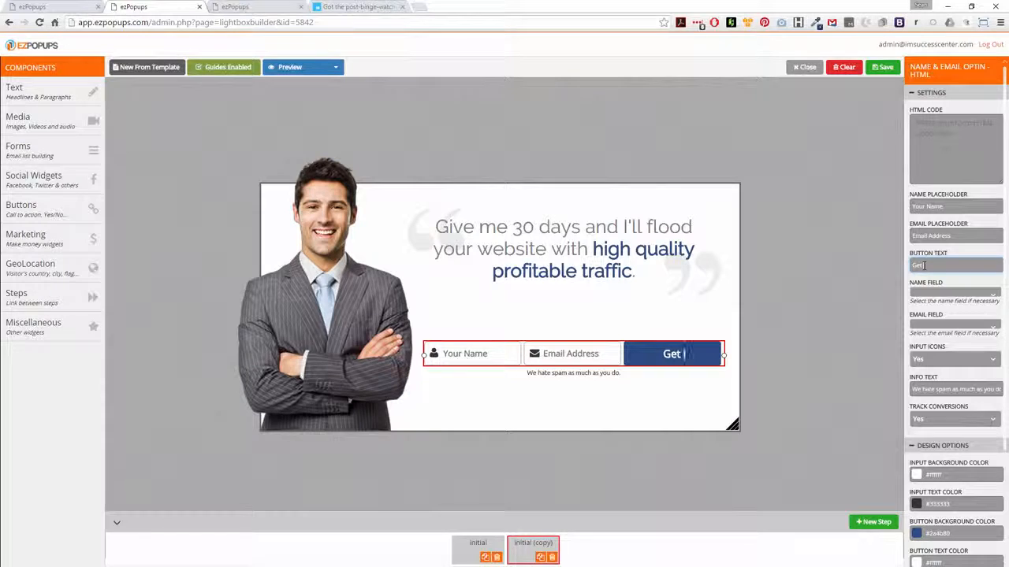
key("BackSpace")
key("BackSpace")
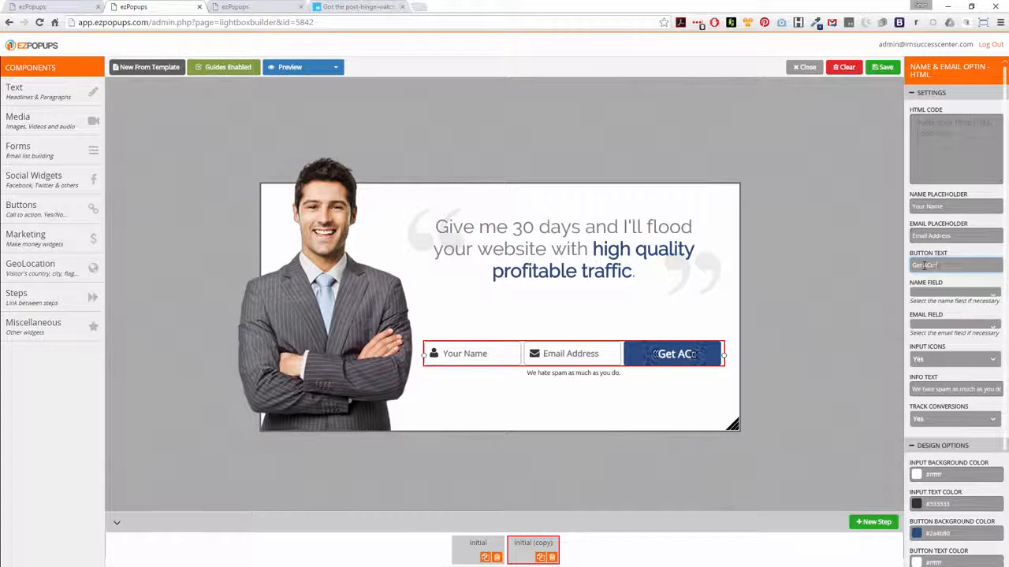
key("BackSpace")
type("ccess")
key("BackSpace")
key("BackSpace")
key("BackSpace")
type("ess Now")
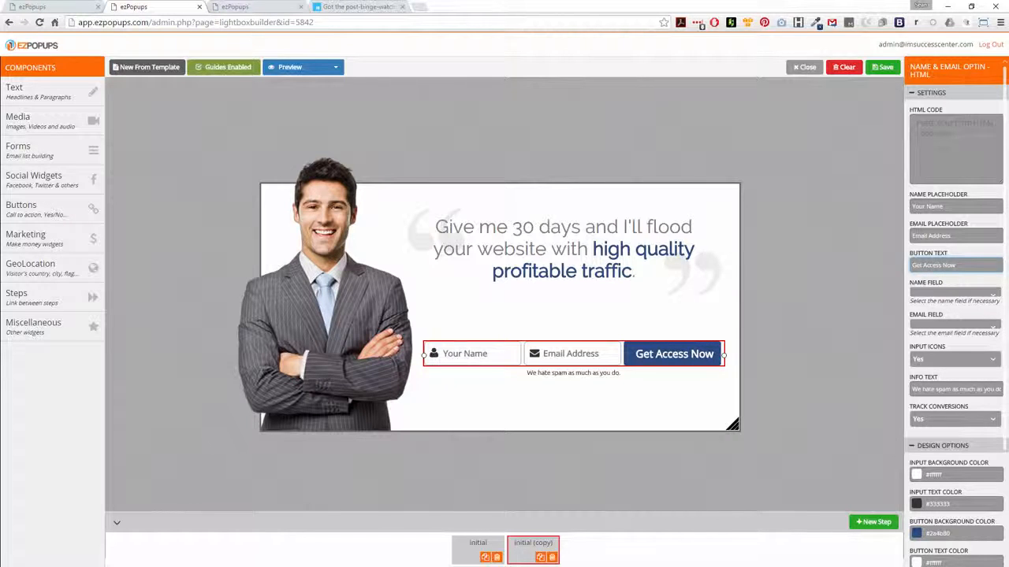
left_click(796, 300)
Add a Headline element to the popup and place it above the opt-in form.
left_click(30, 99)
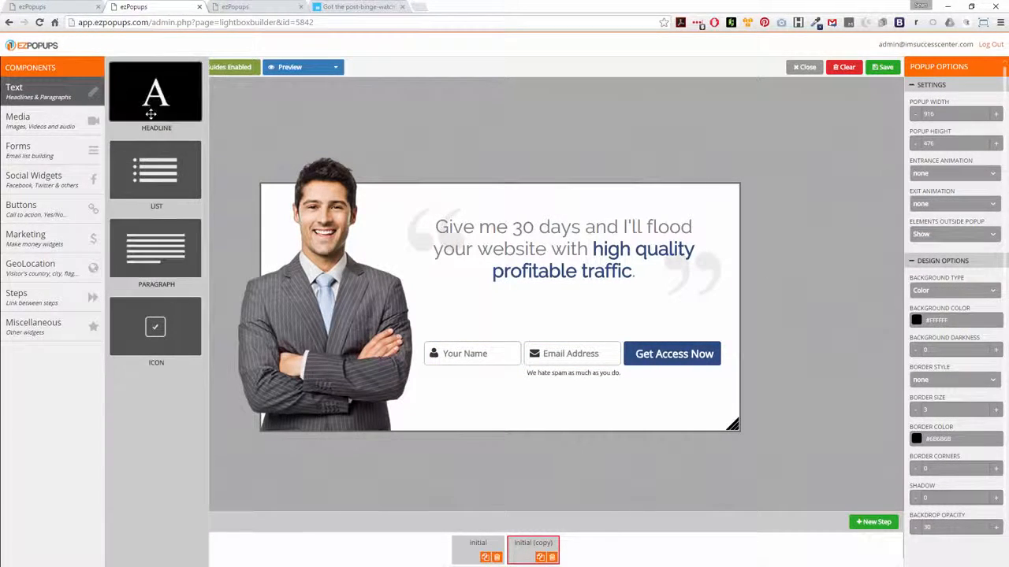
left_click_drag(151, 115, 525, 325)
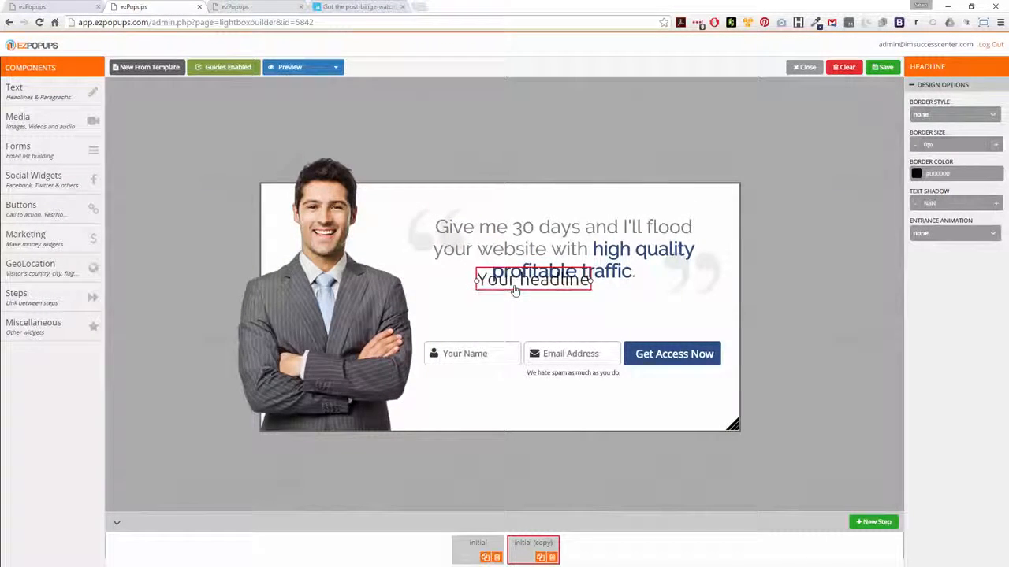
left_click_drag(509, 283, 479, 335)
double_click(509, 317)
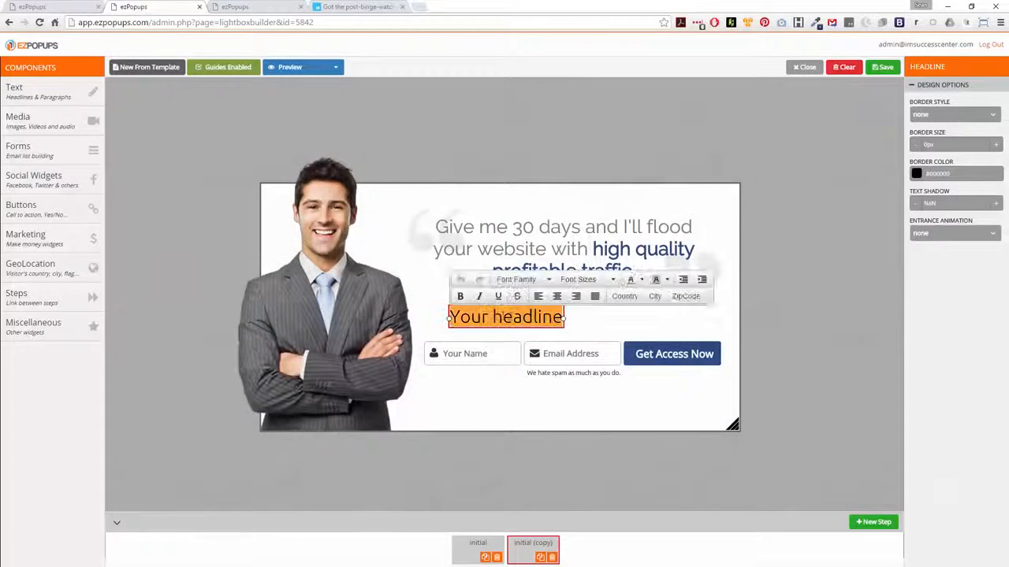
Replace the new headline's text with 'Enter your name and email now to download'.
type("Enter your ")
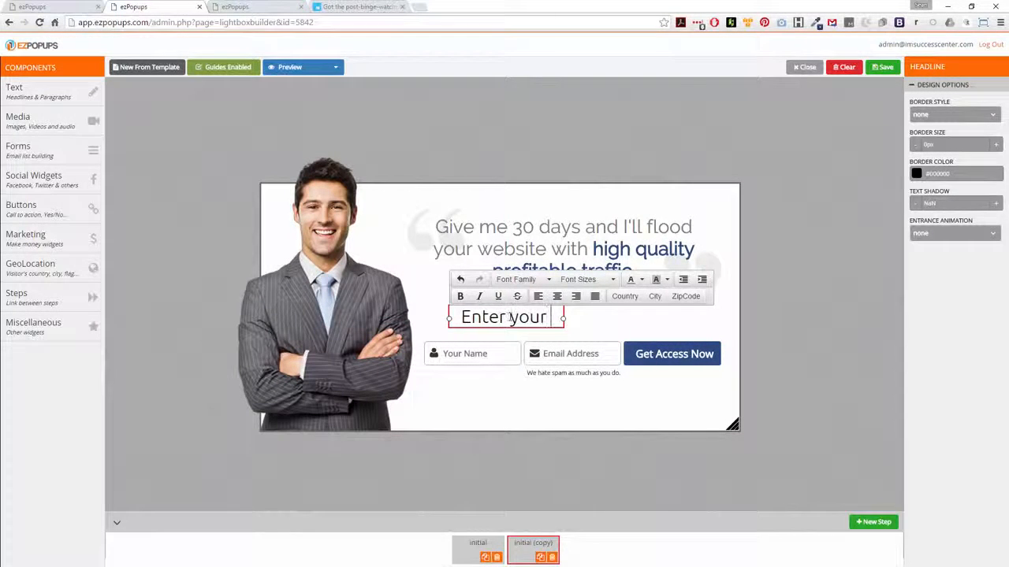
type("name ")
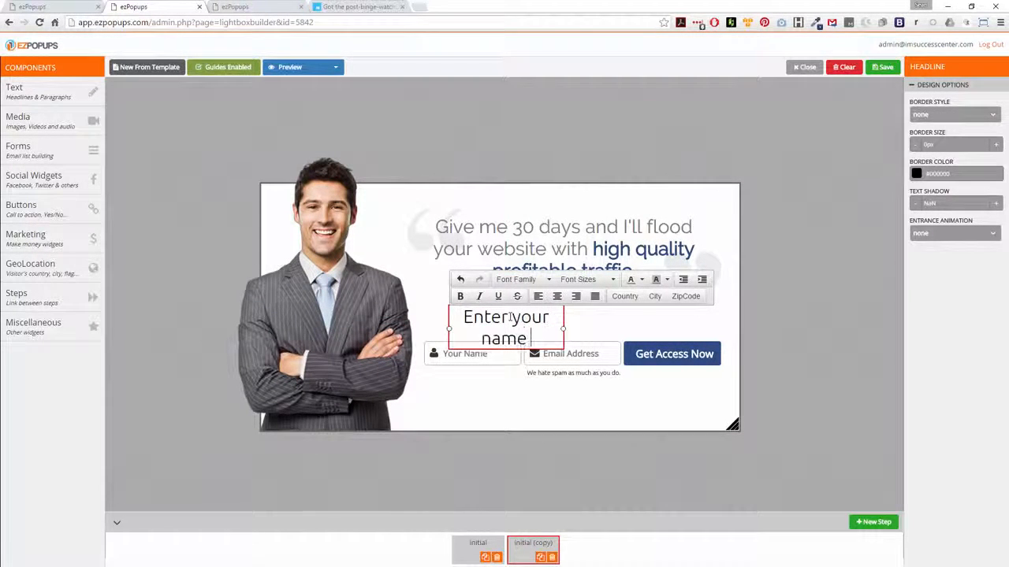
type("and email now")
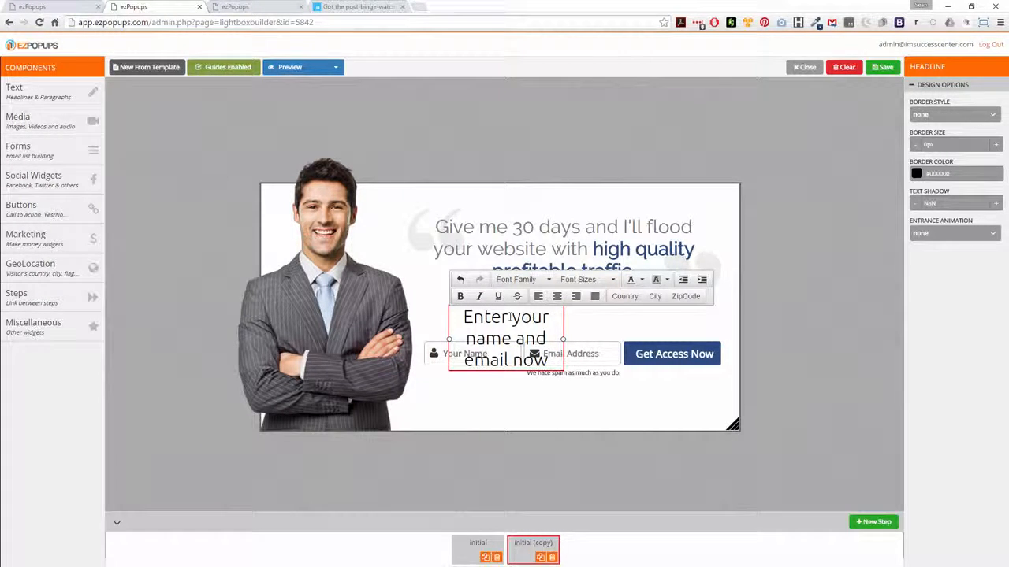
type(" to do")
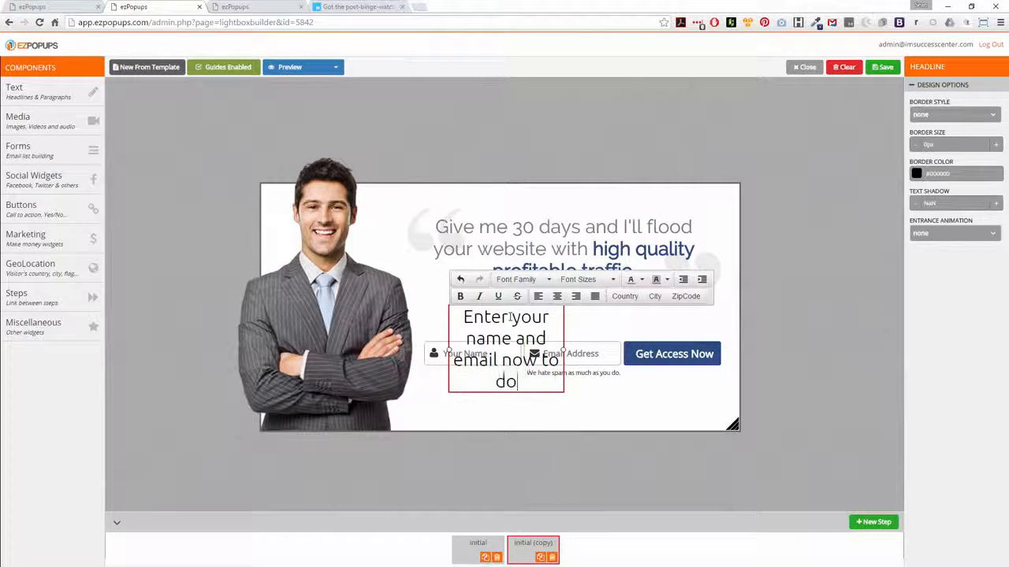
type("wnload")
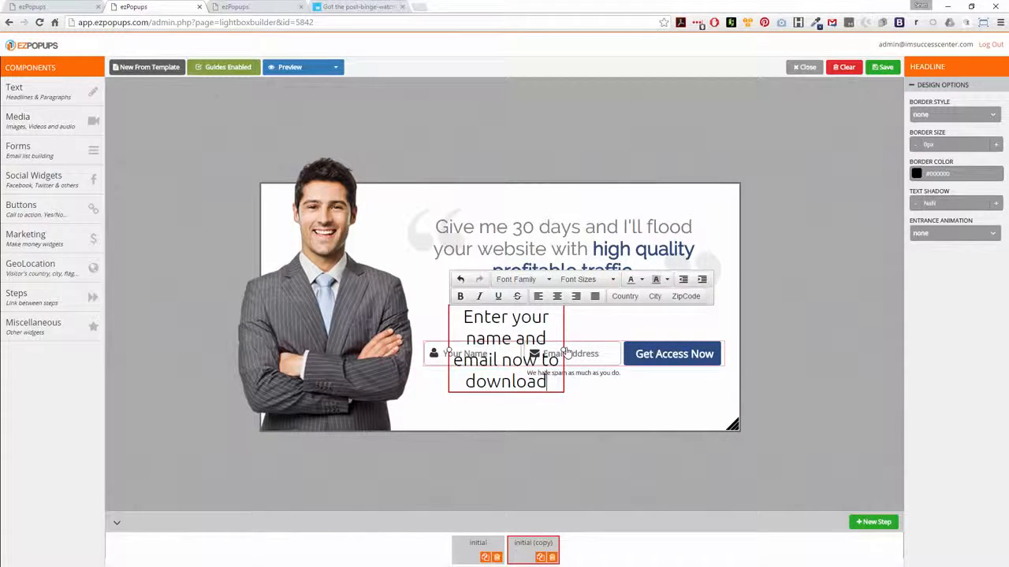
Widen the new headline's text box to span the width of the opt-in form.
left_click_drag(563, 350, 695, 352)
left_click(549, 360)
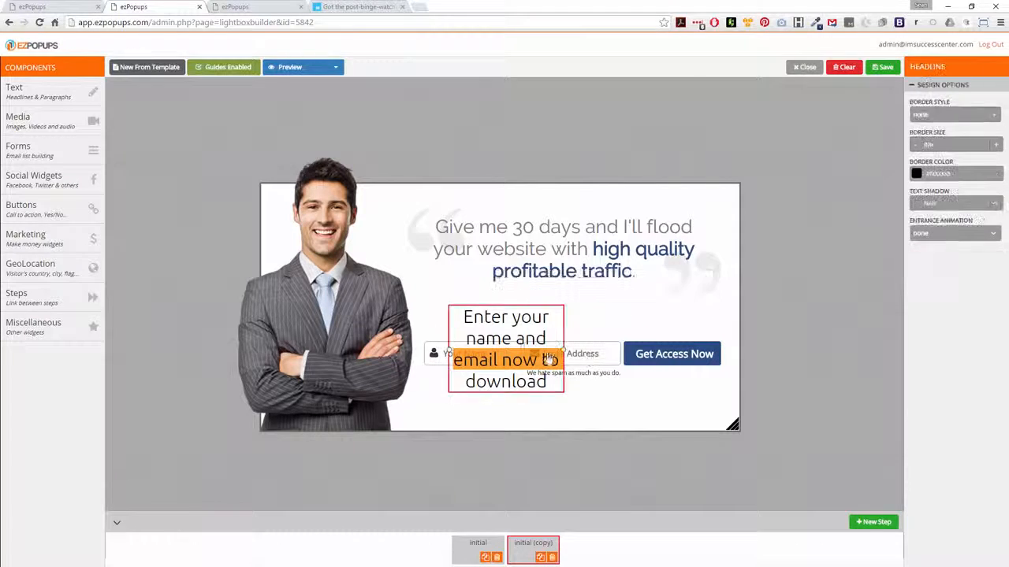
left_click_drag(564, 349, 700, 335)
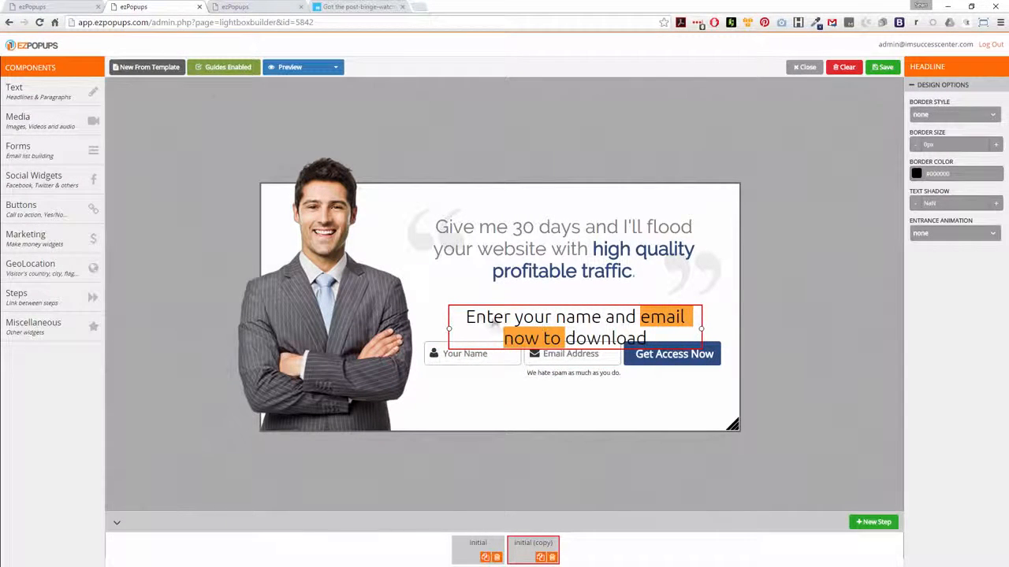
Set the new headline's font size to 20px and move it just above the opt-in form.
double_click(536, 316)
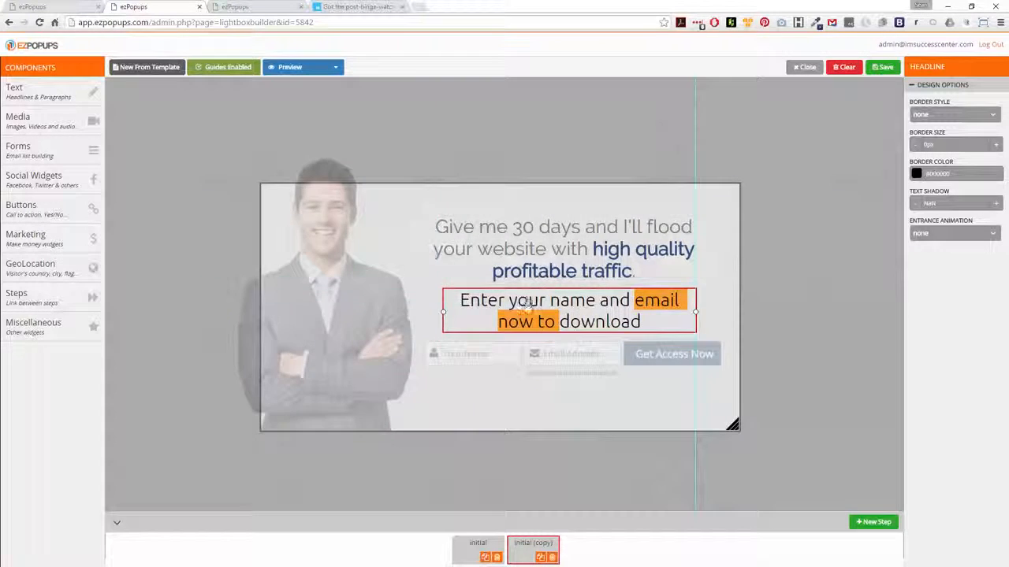
key("ctrl+a")
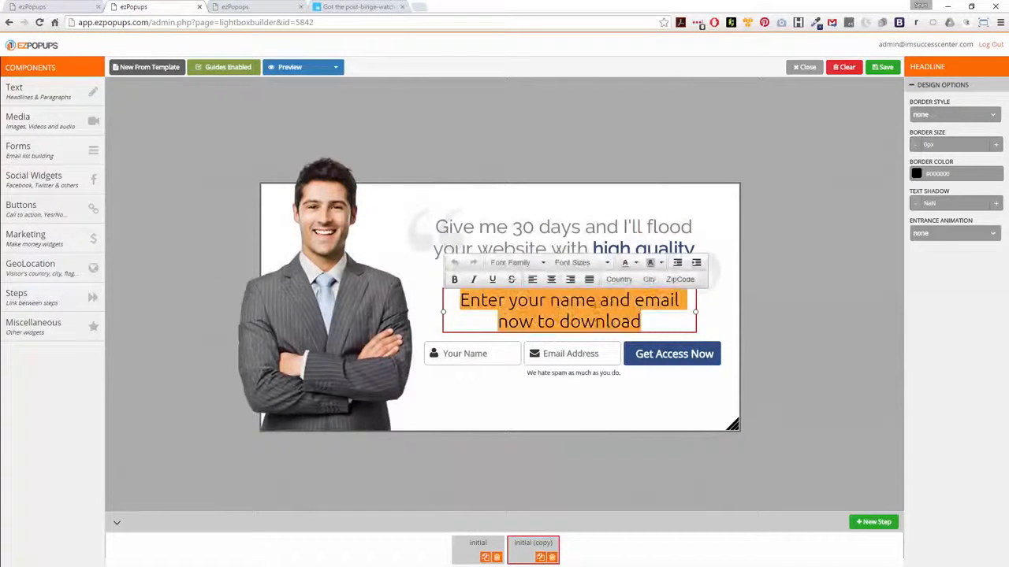
left_click(607, 263)
left_click(583, 358)
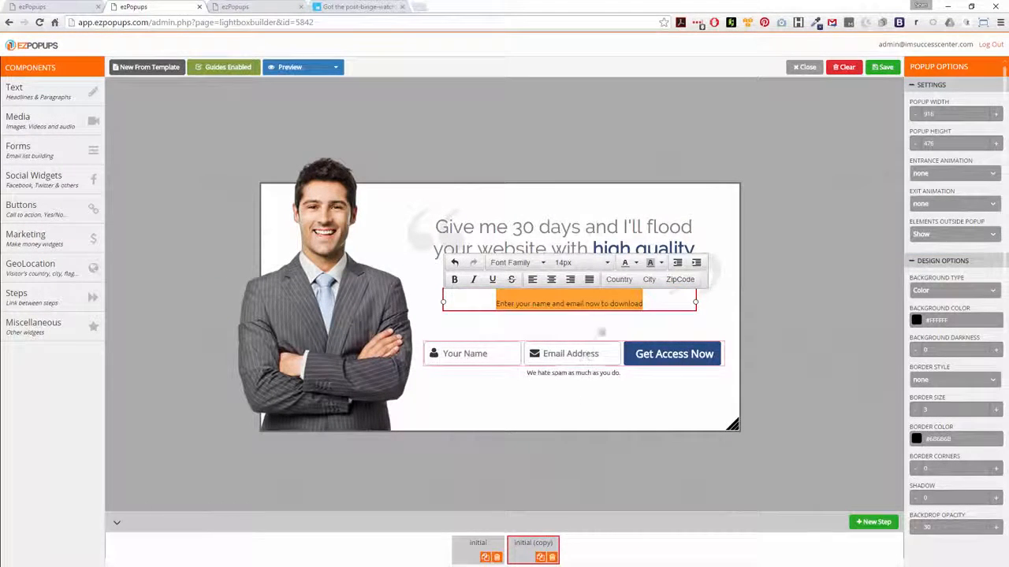
left_click(606, 264)
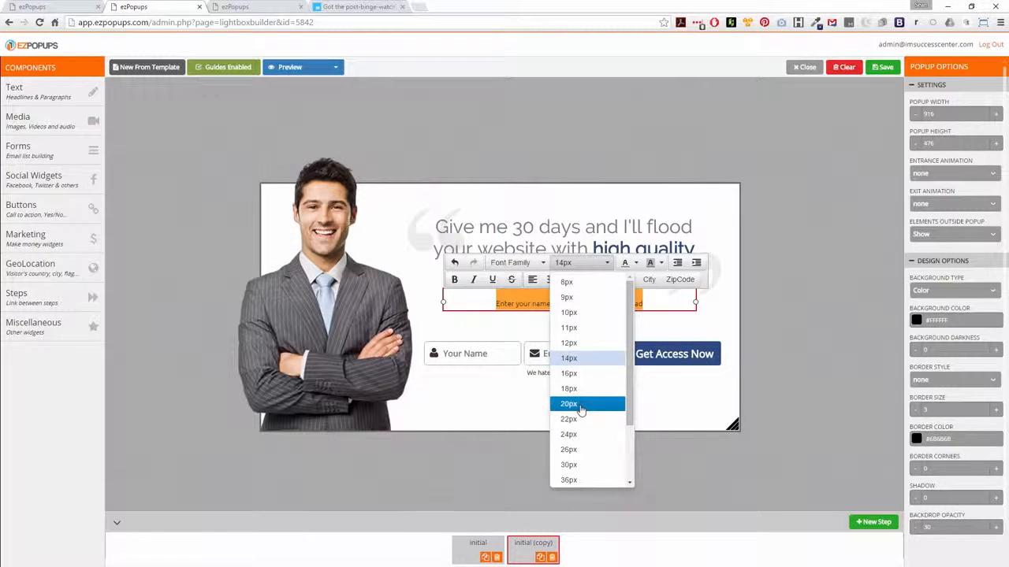
left_click(580, 404)
left_click(589, 302)
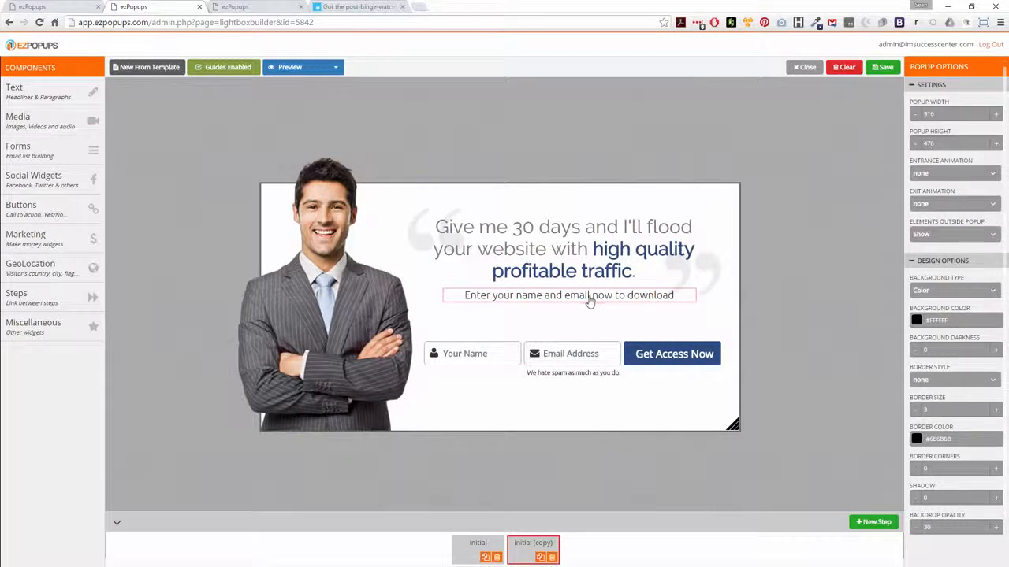
left_click_drag(589, 302, 573, 330)
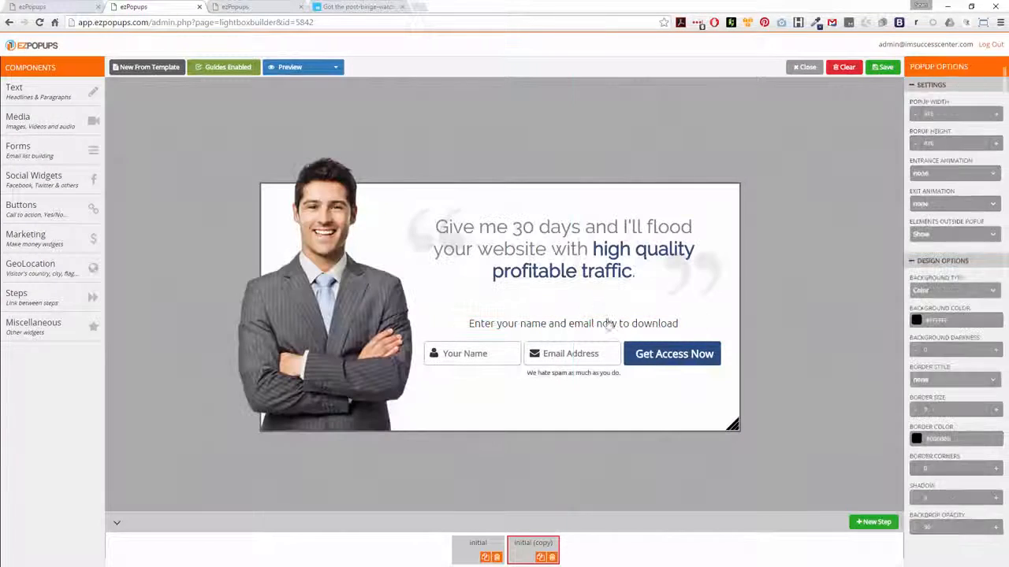
Rename the duplicated step to Optin and switch to the Initial step.
right_click(534, 546)
left_click(520, 544)
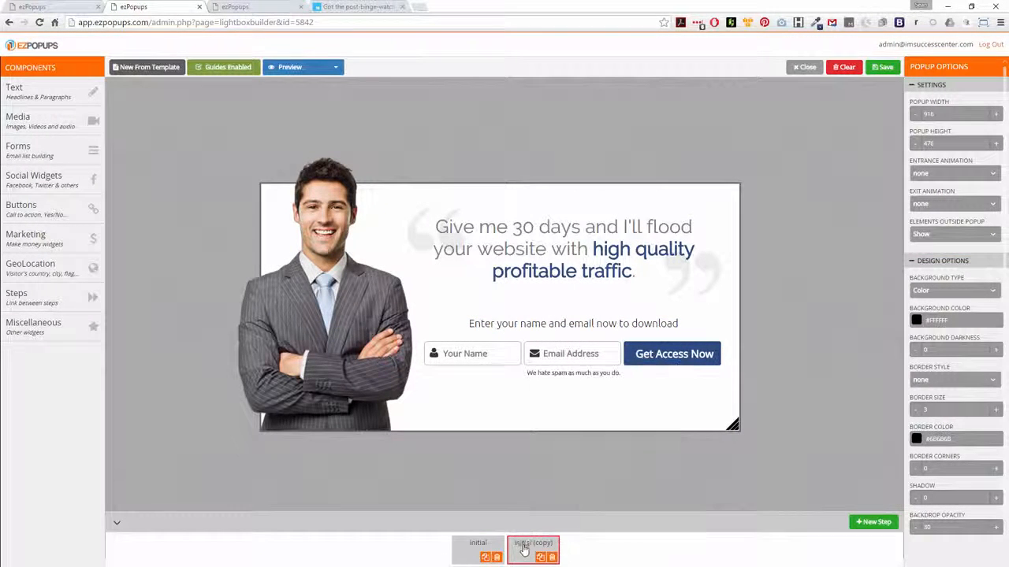
double_click(521, 542)
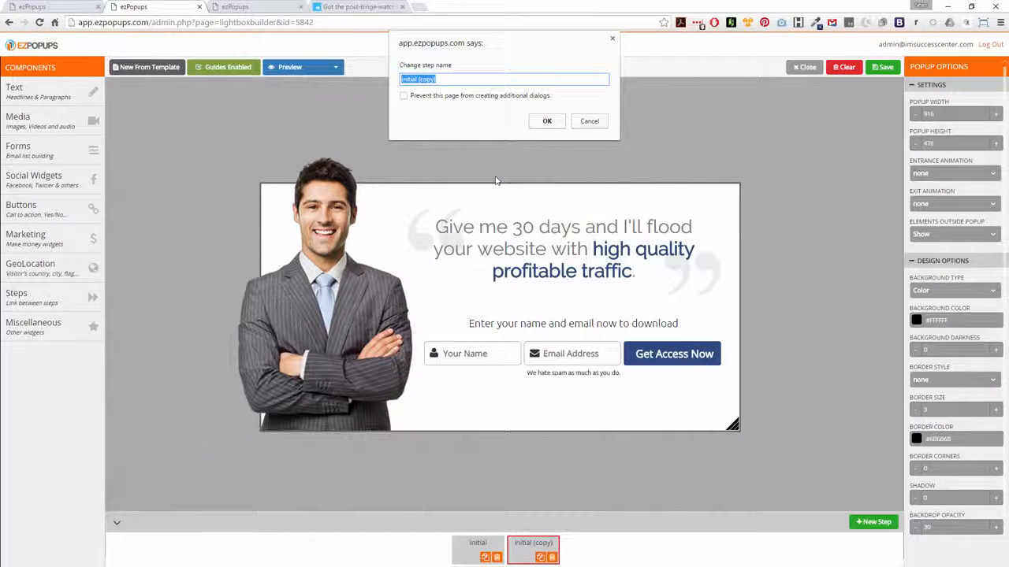
type("Optin")
key("Return")
left_click(475, 547)
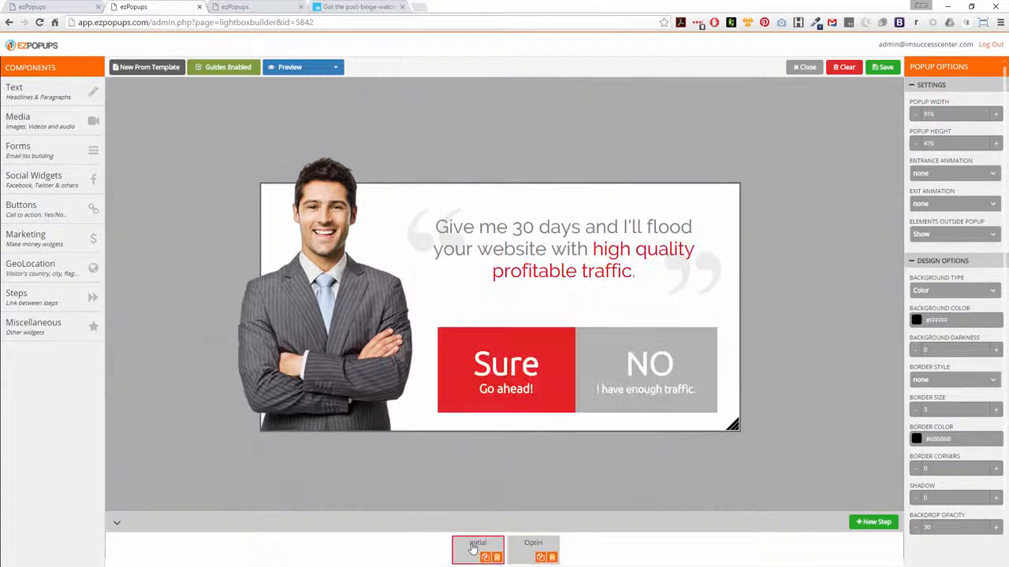
Set the Sure button's background colour to the pasted #2a4b80.
left_click(504, 370)
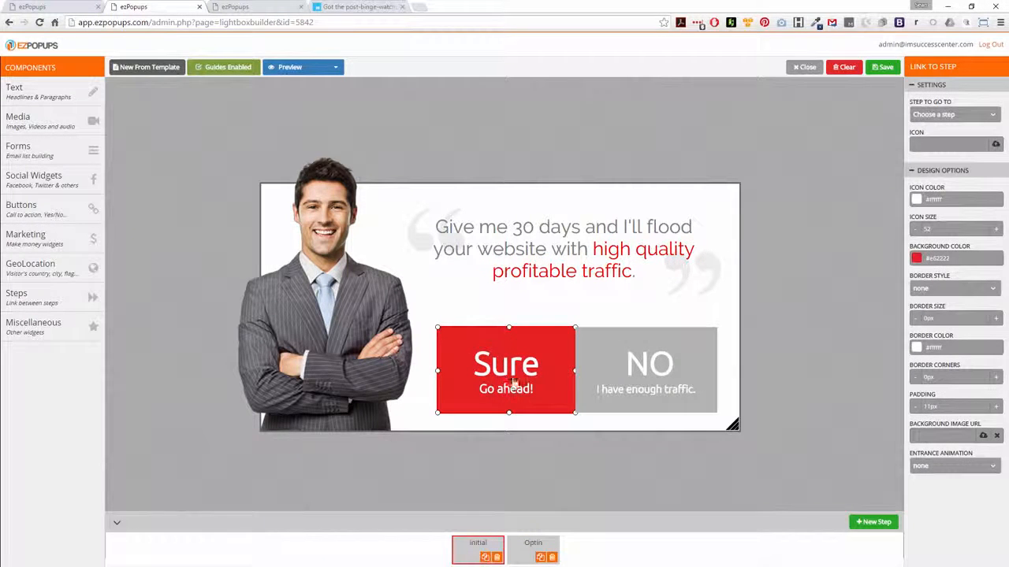
left_click(940, 256)
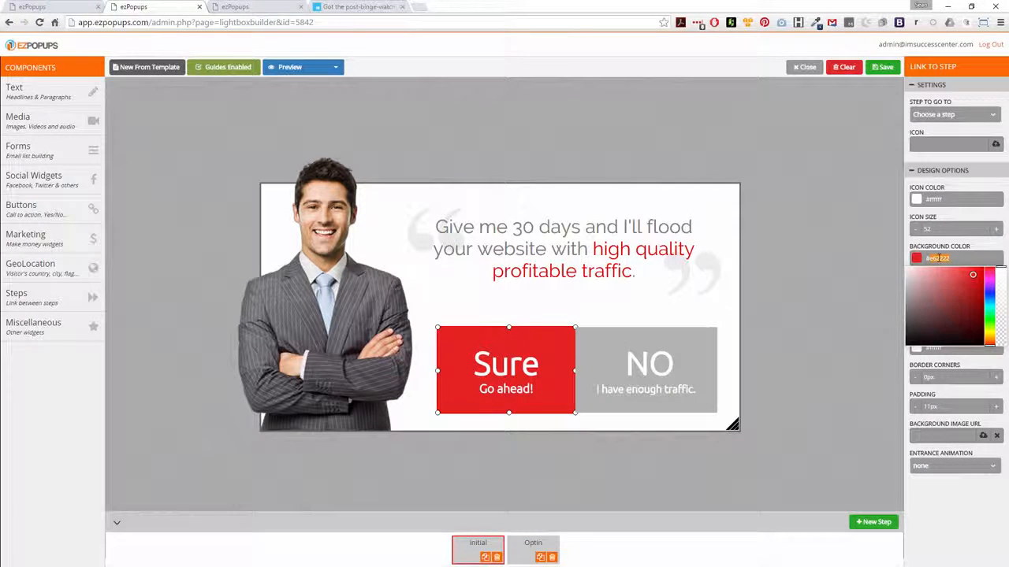
key("ctrl+v")
left_click(589, 267)
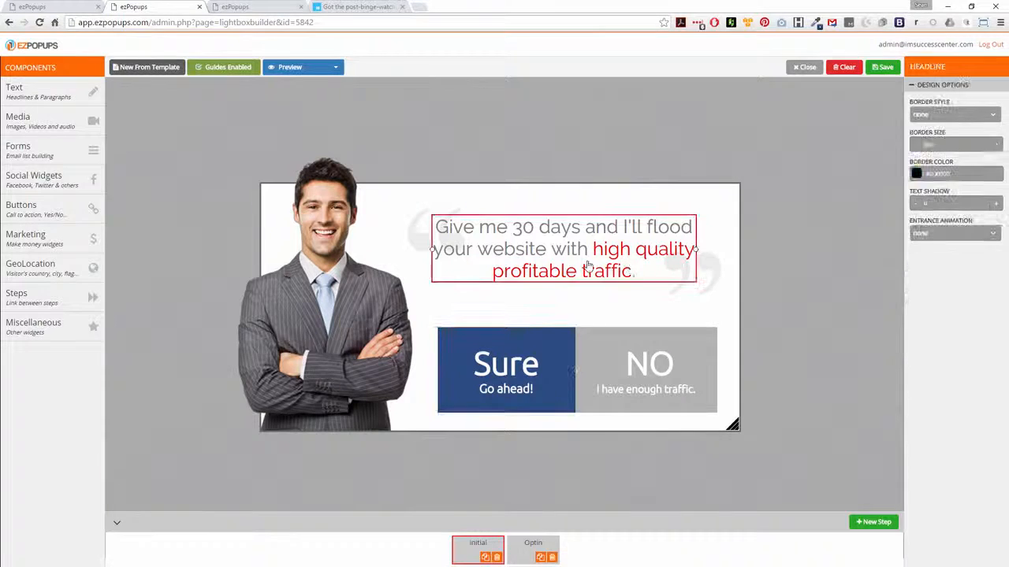
Recolour the headline's 'high quality profitable traffic' text to #2a4b80.
left_click(593, 249)
left_click_drag(592, 249, 633, 272)
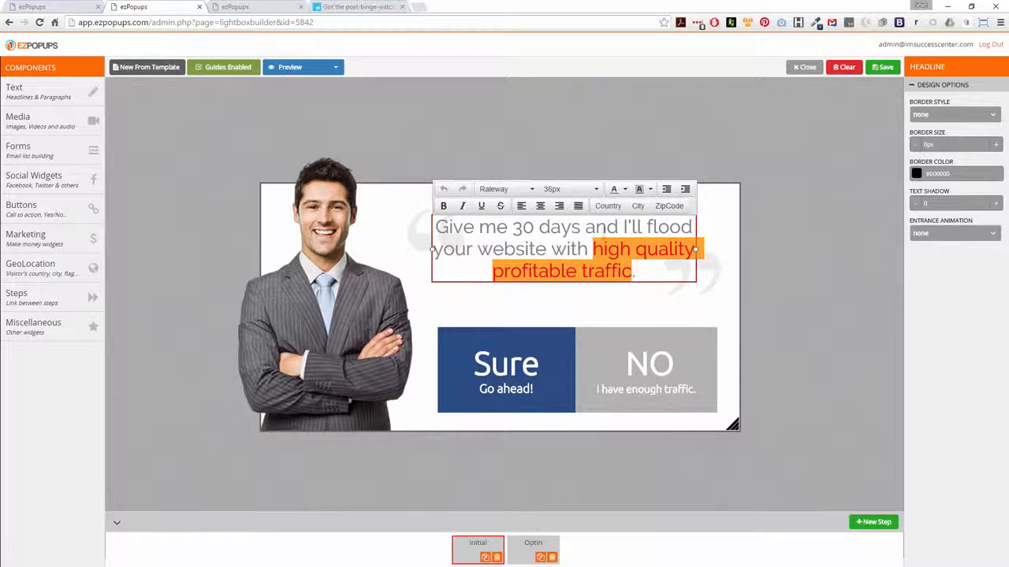
left_click(444, 206)
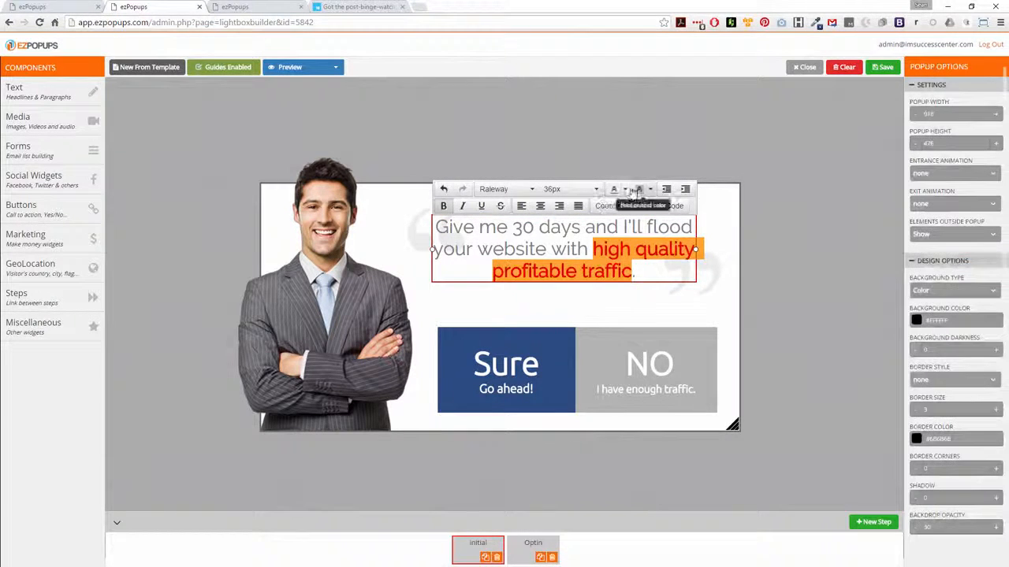
left_click(636, 192)
left_click(635, 263)
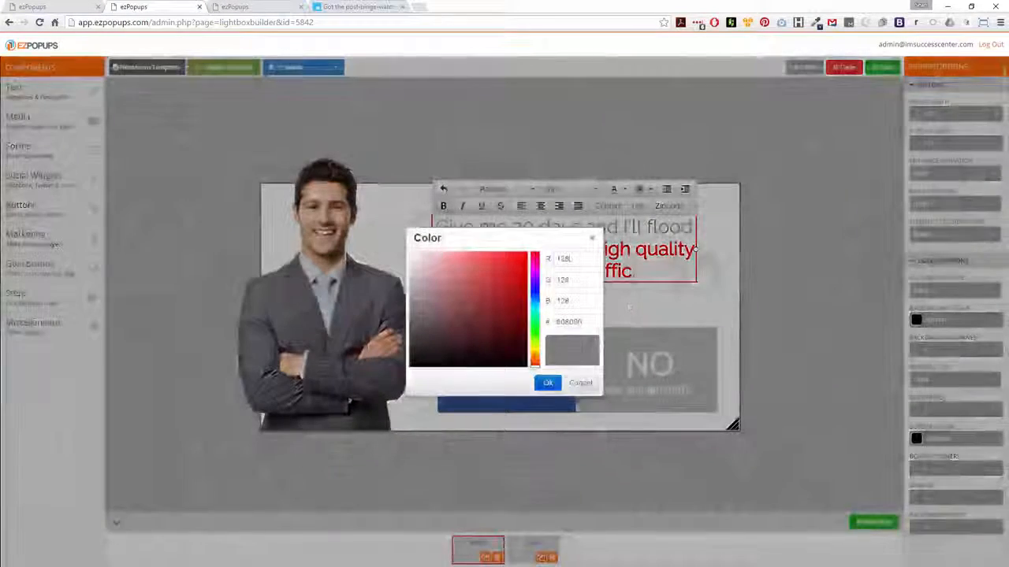
double_click(569, 325)
type("2a4b80")
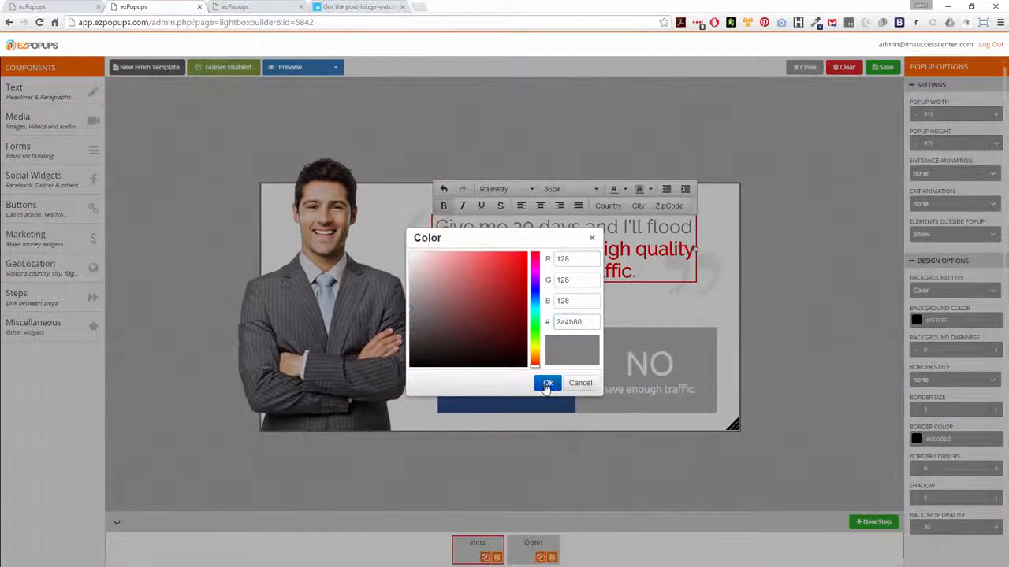
left_click(547, 384)
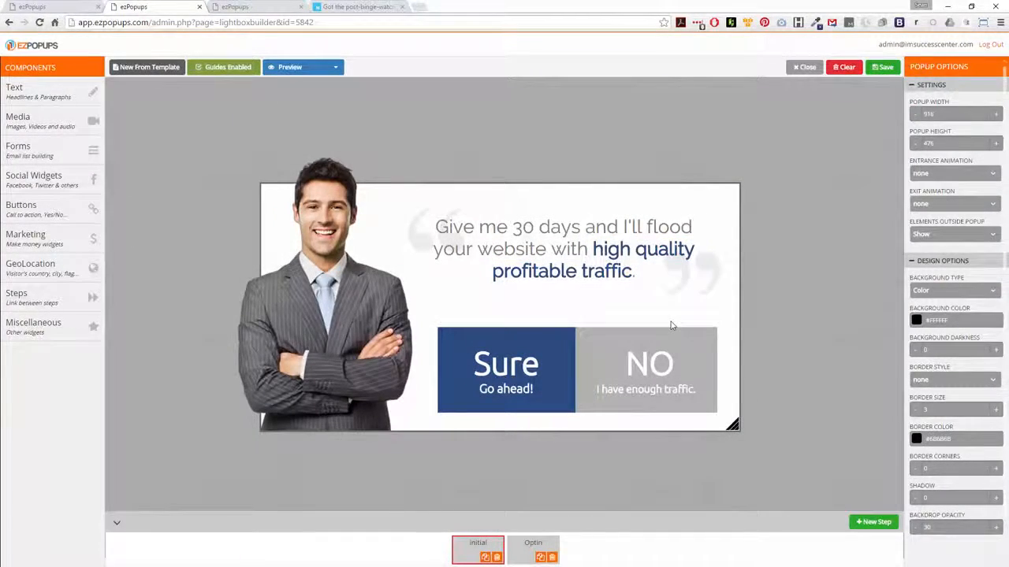
Link the Sure button to the Optin step.
left_click(512, 357)
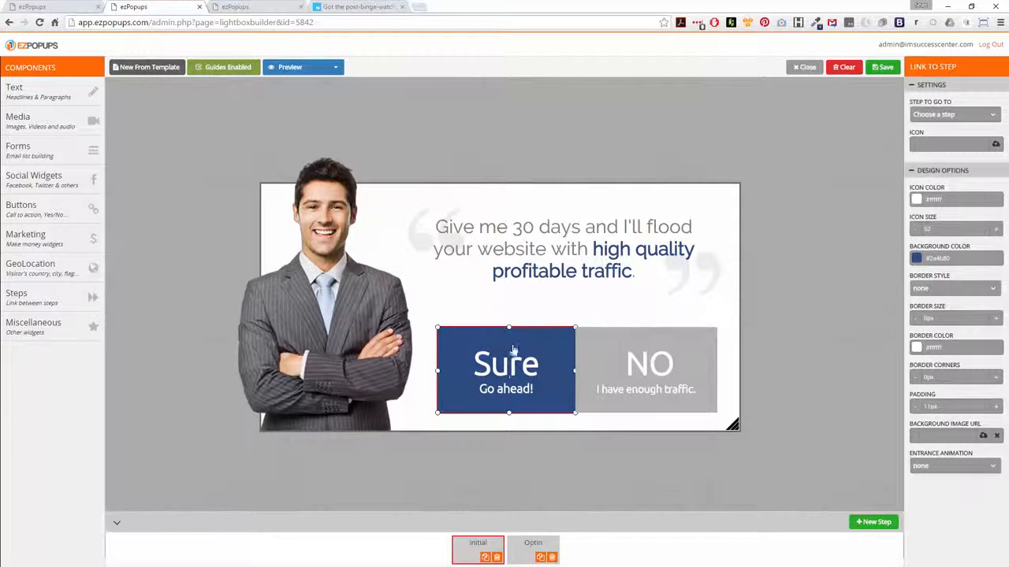
left_click(956, 116)
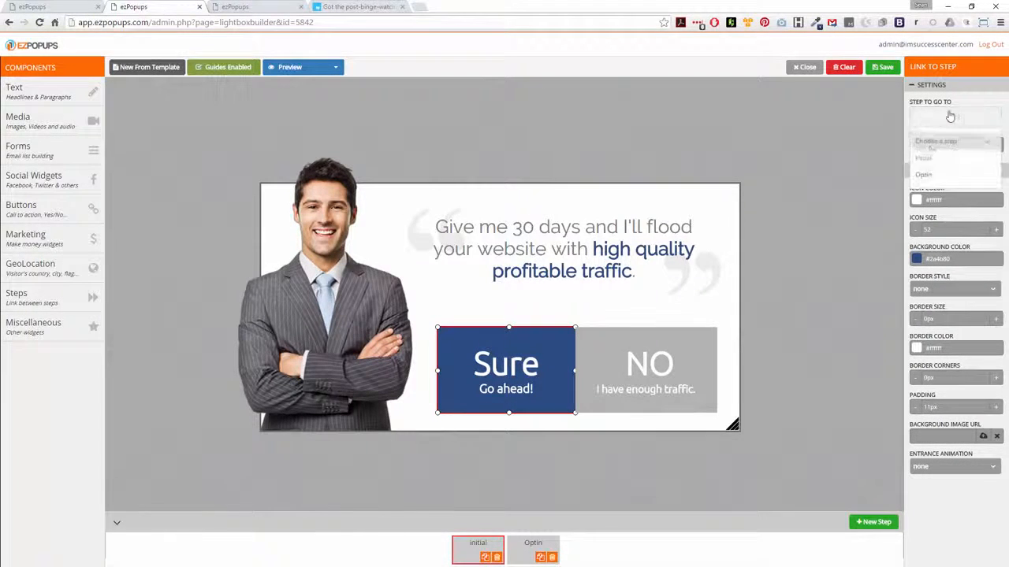
left_click(927, 177)
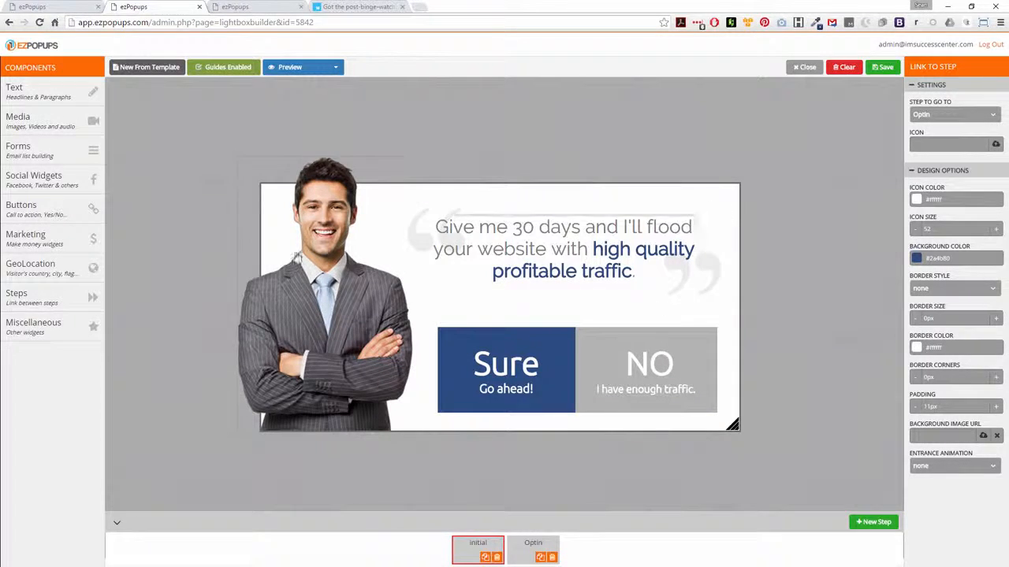
Switch to the Optin step.
left_click(68, 181)
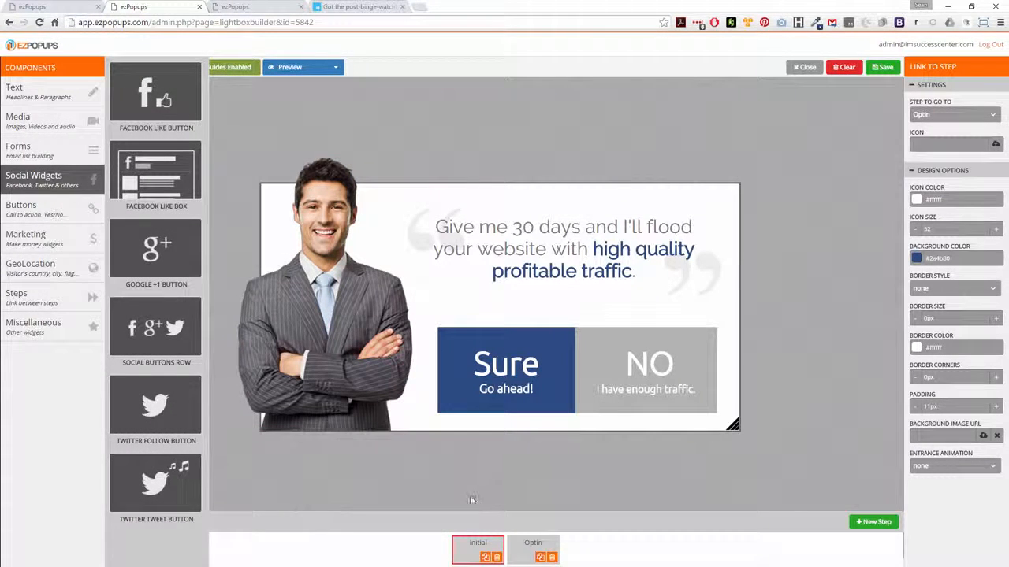
left_click(529, 552)
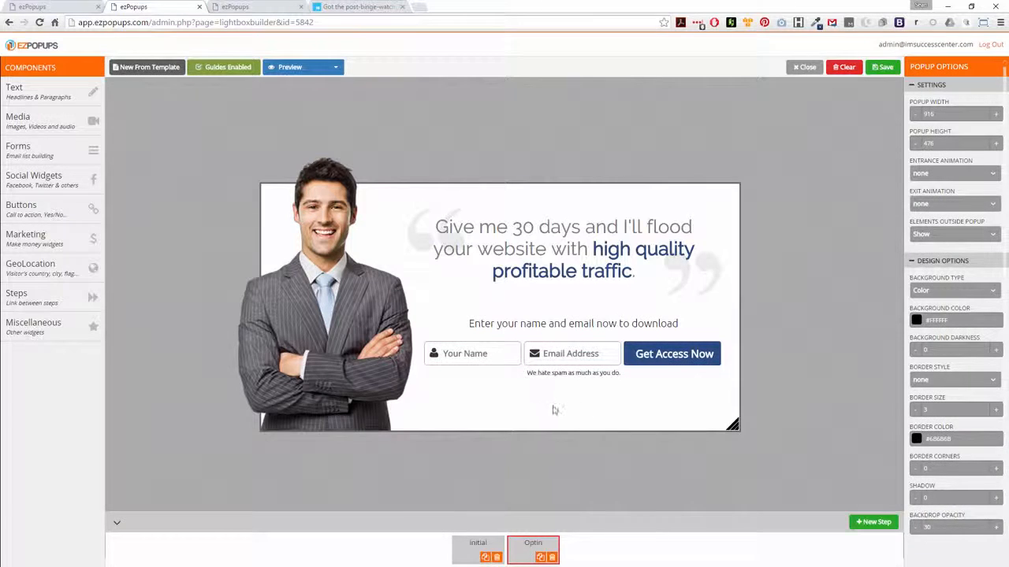
Add a Facebook Like button below the opt-in form and delete it again.
left_click(40, 178)
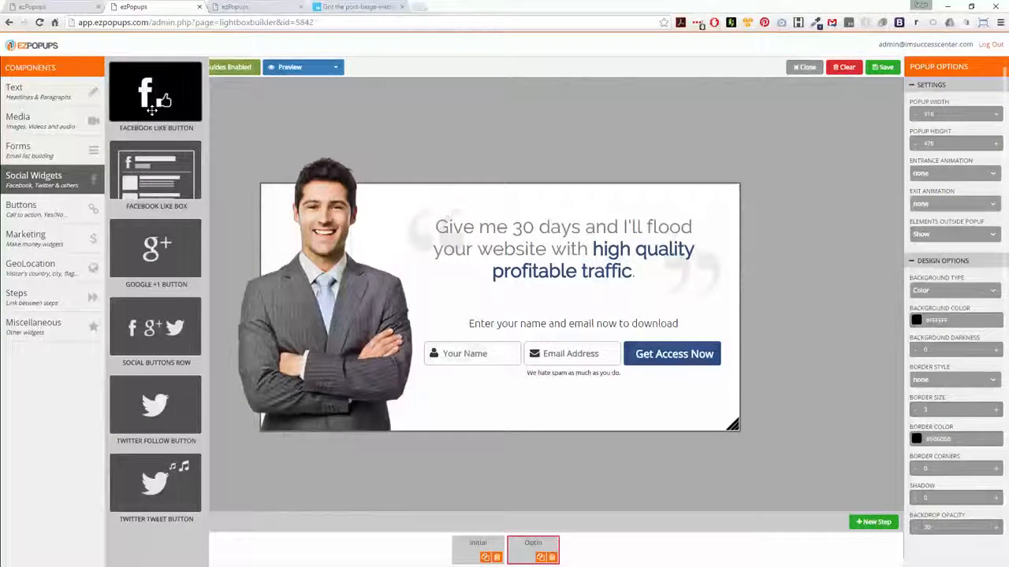
left_click_drag(151, 110, 539, 414)
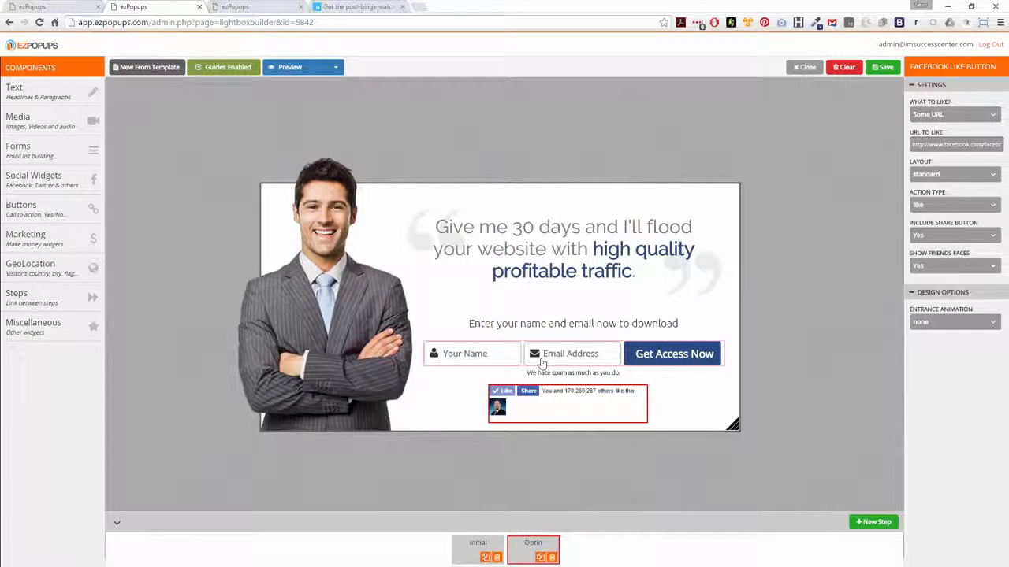
right_click(574, 407)
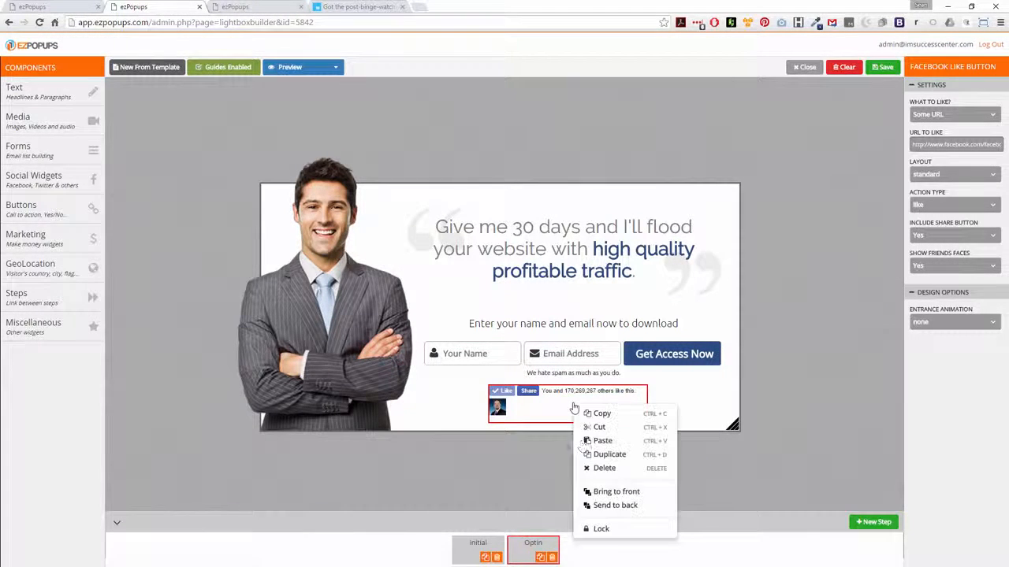
left_click(604, 469)
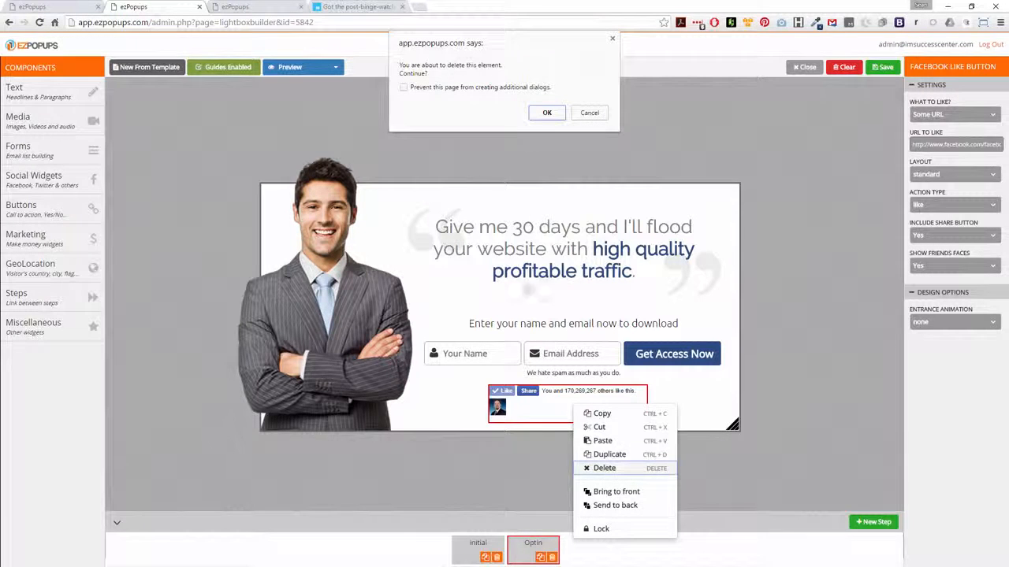
left_click(551, 116)
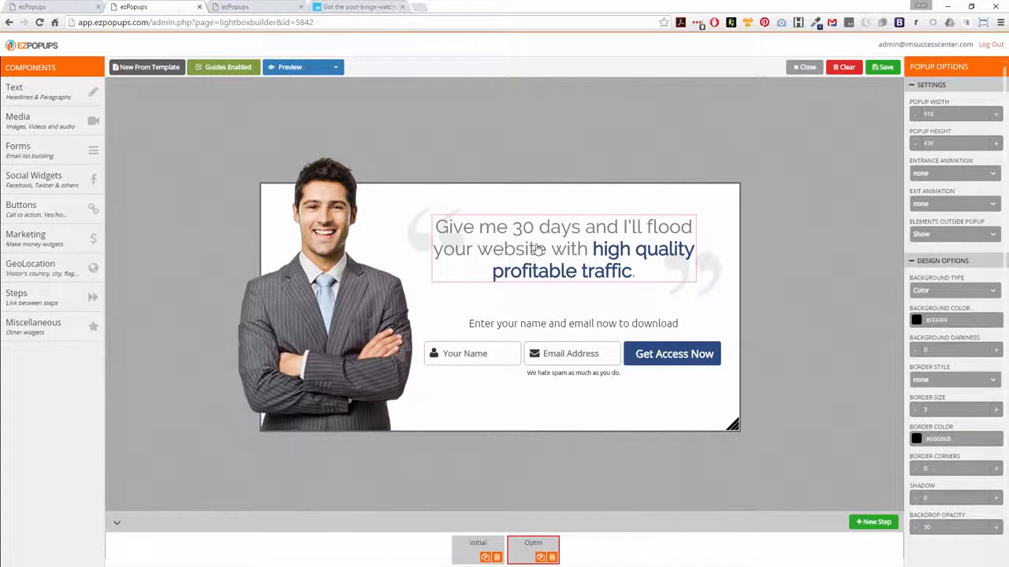
Realign the Optin step's headline to match its position on the Initial step.
left_click_drag(511, 278, 546, 254)
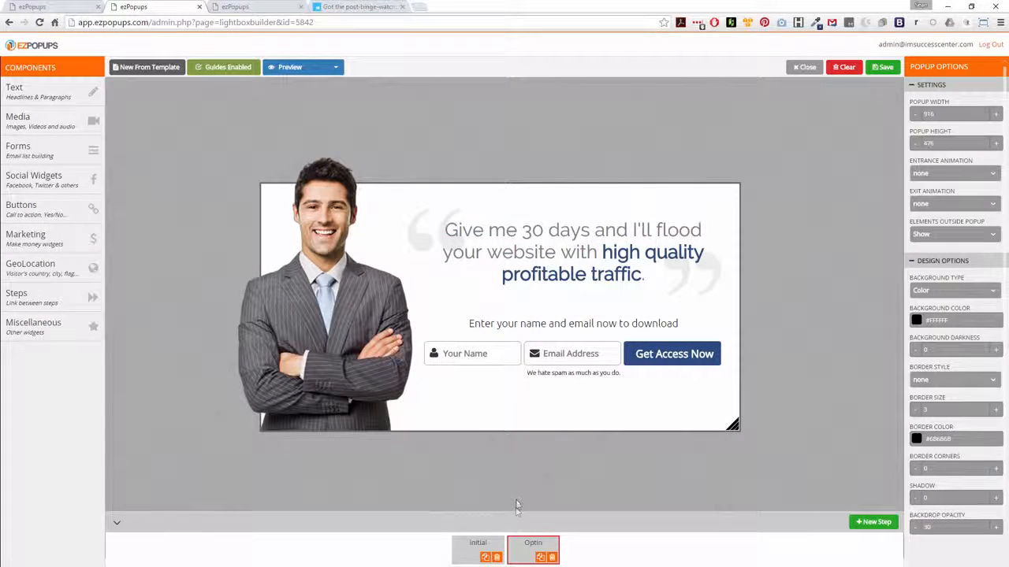
left_click(472, 546)
left_click(525, 547)
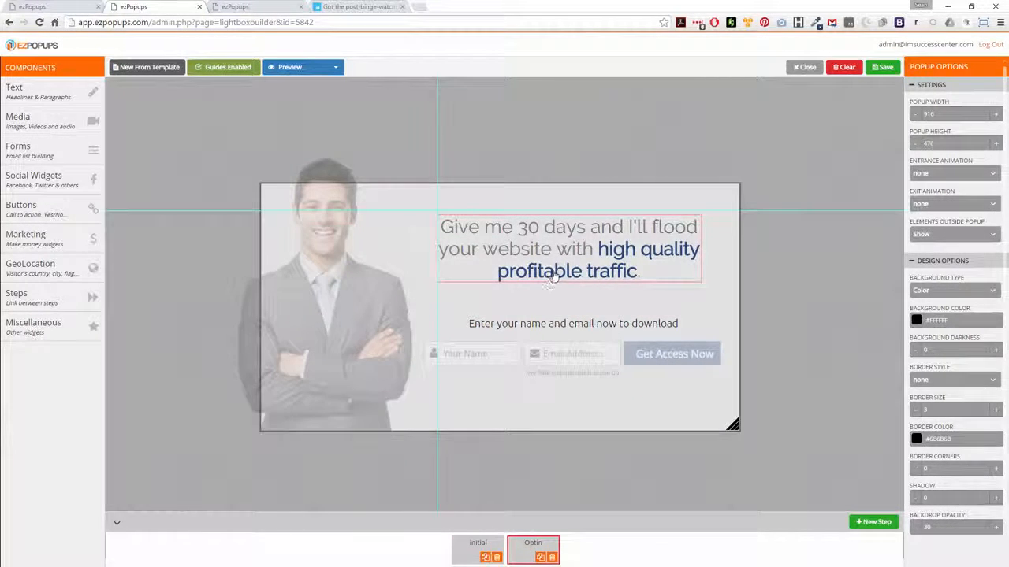
left_click(465, 545)
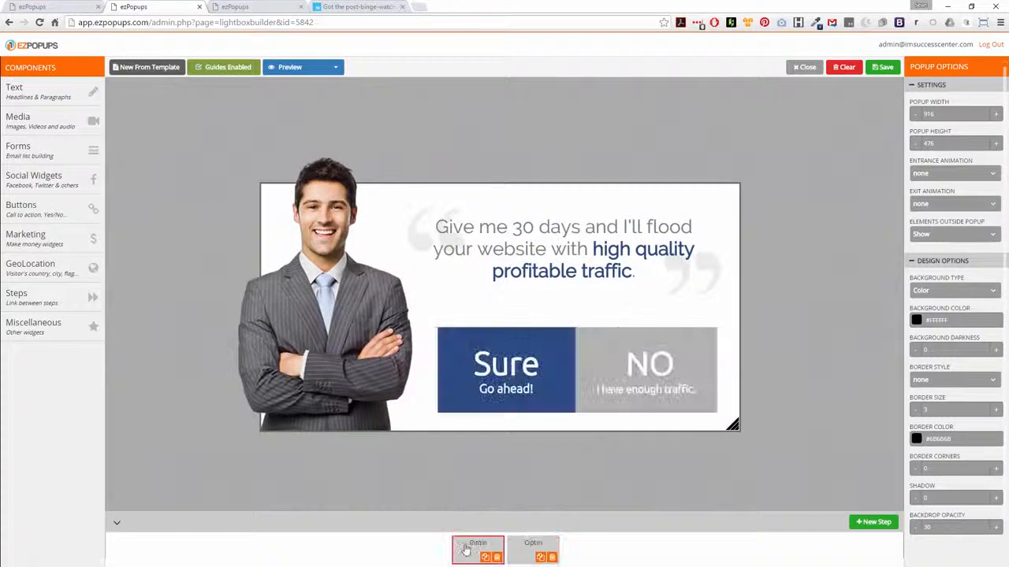
left_click(532, 543)
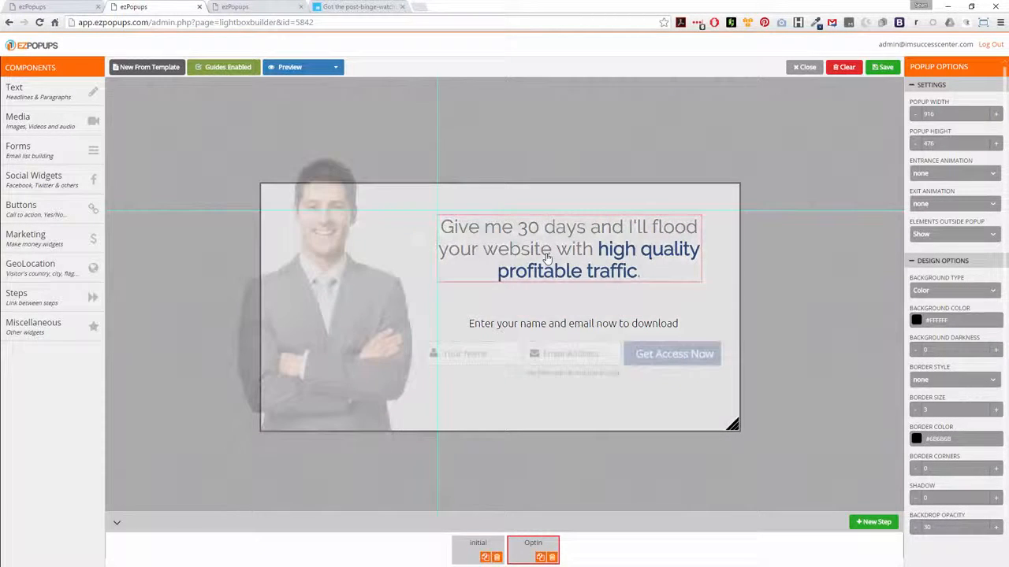
left_click_drag(547, 259, 541, 259)
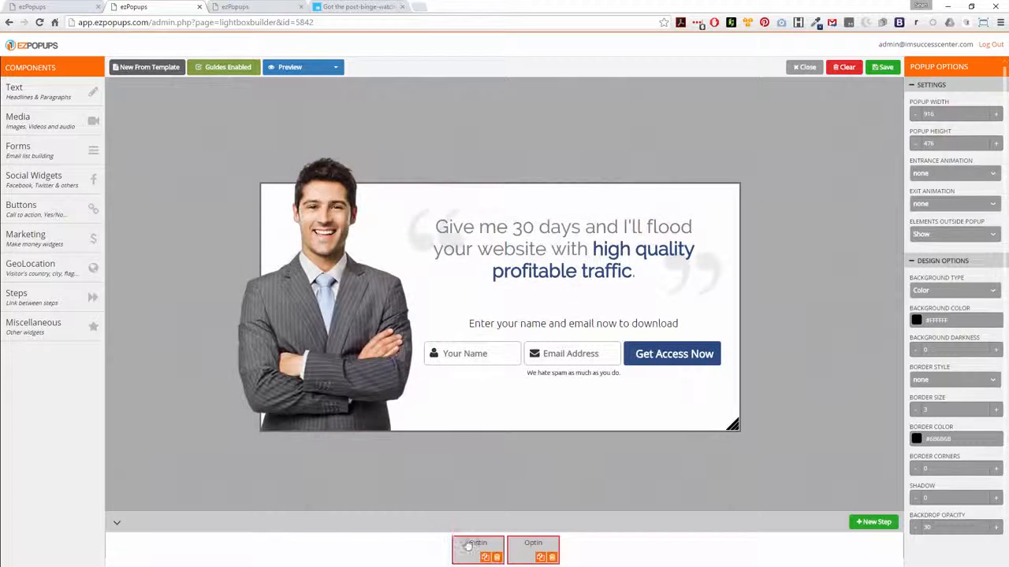
left_click(468, 545)
left_click(531, 545)
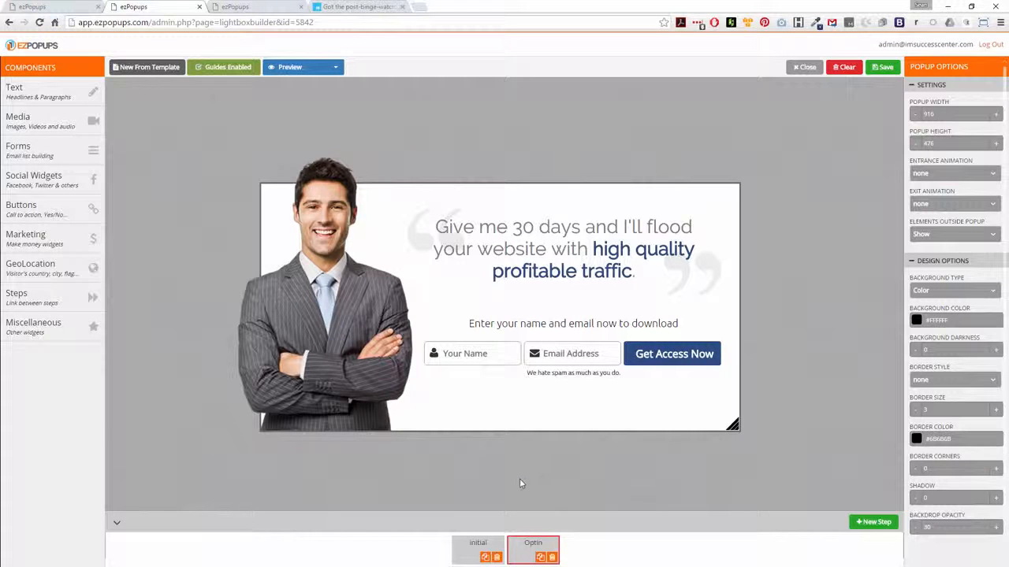
Browse the available component categories and their widgets.
mouse_move(55, 281)
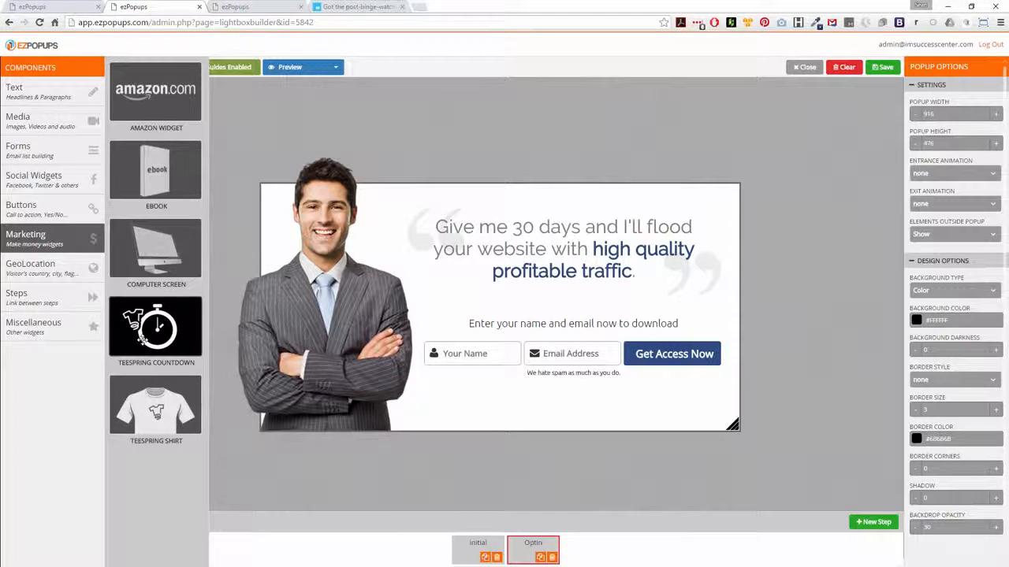
left_click(32, 203)
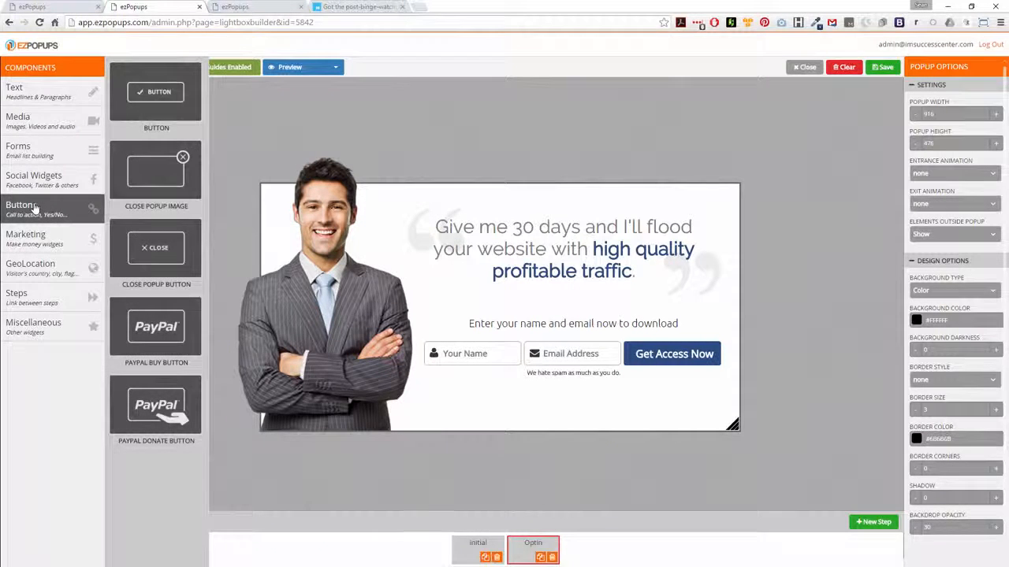
left_click(29, 180)
left_click(32, 152)
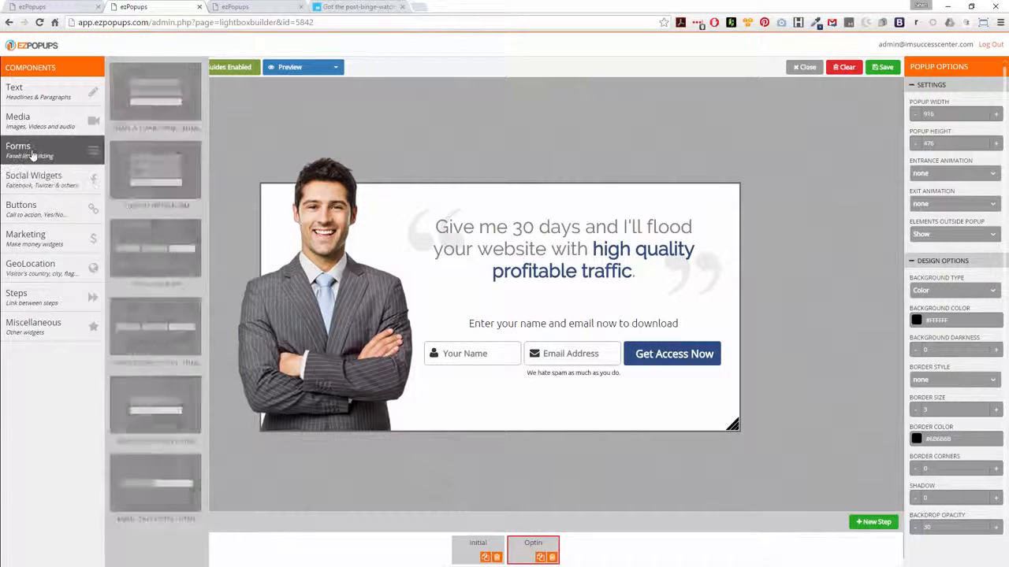
left_click(31, 126)
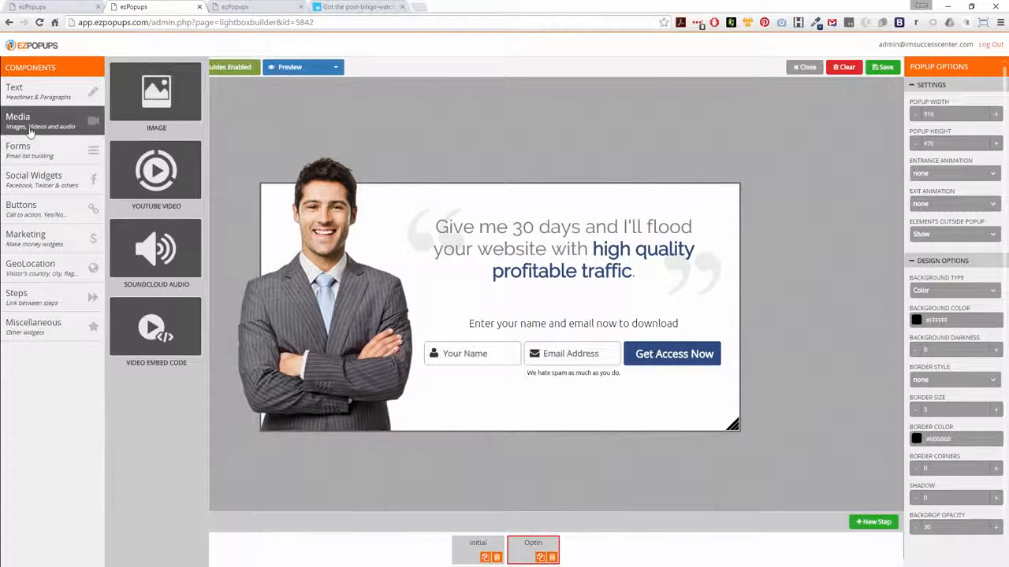
left_click(20, 303)
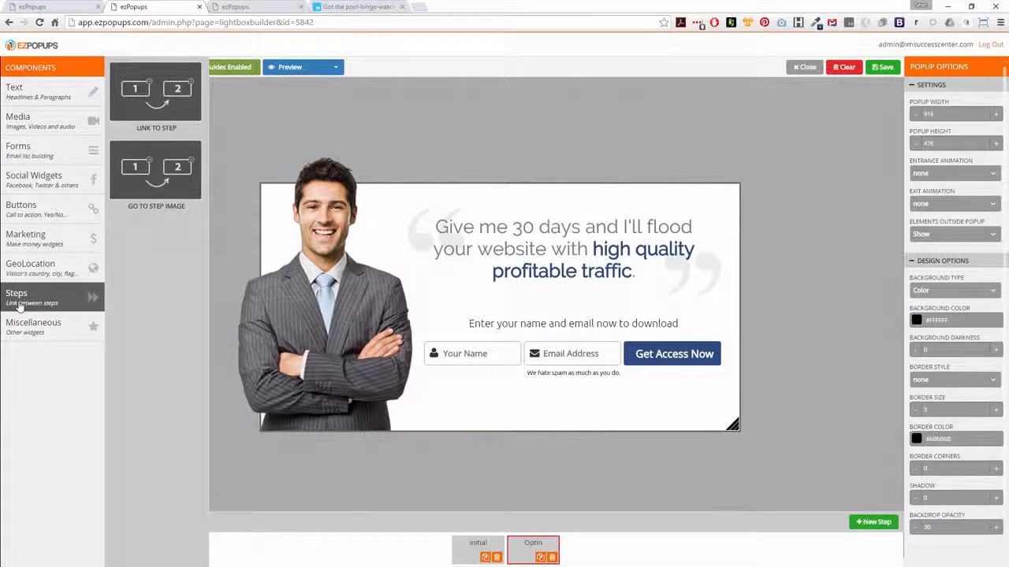
Add a Percentage Widget, shorten it to the headline's width, and place it above the opt-in text.
left_click(24, 325)
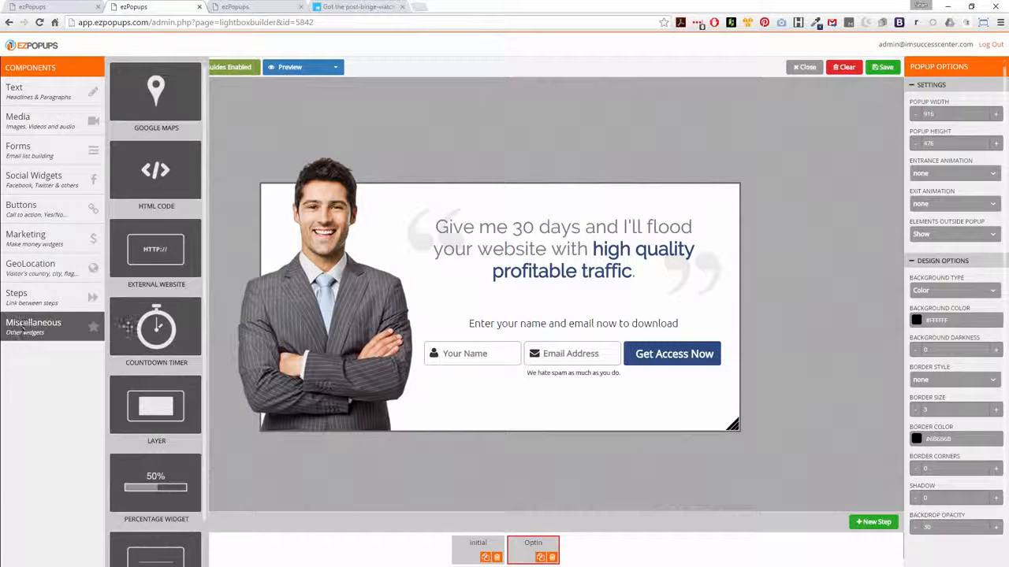
scroll(146, 321, "down", 1)
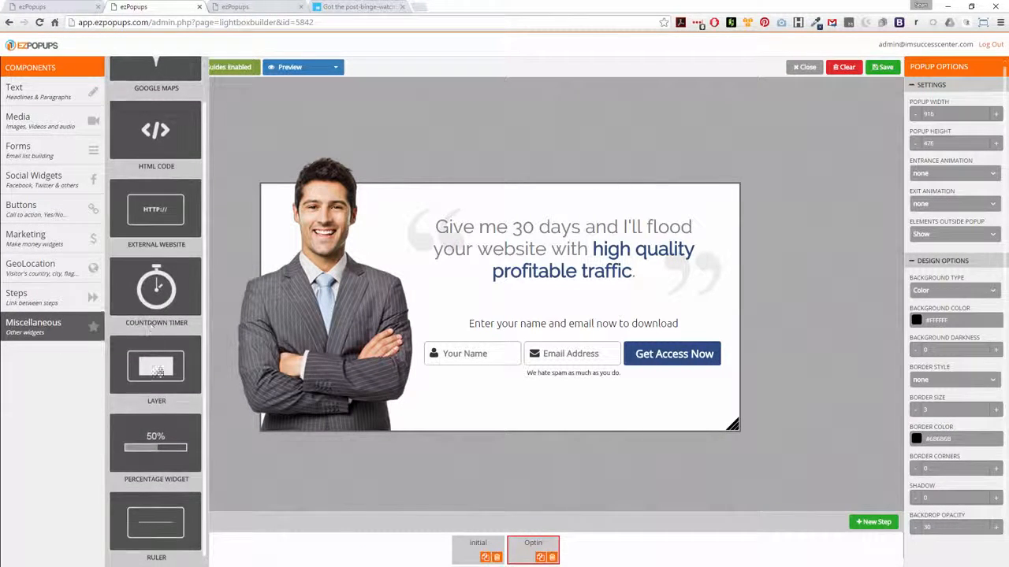
left_click_drag(155, 449, 514, 263)
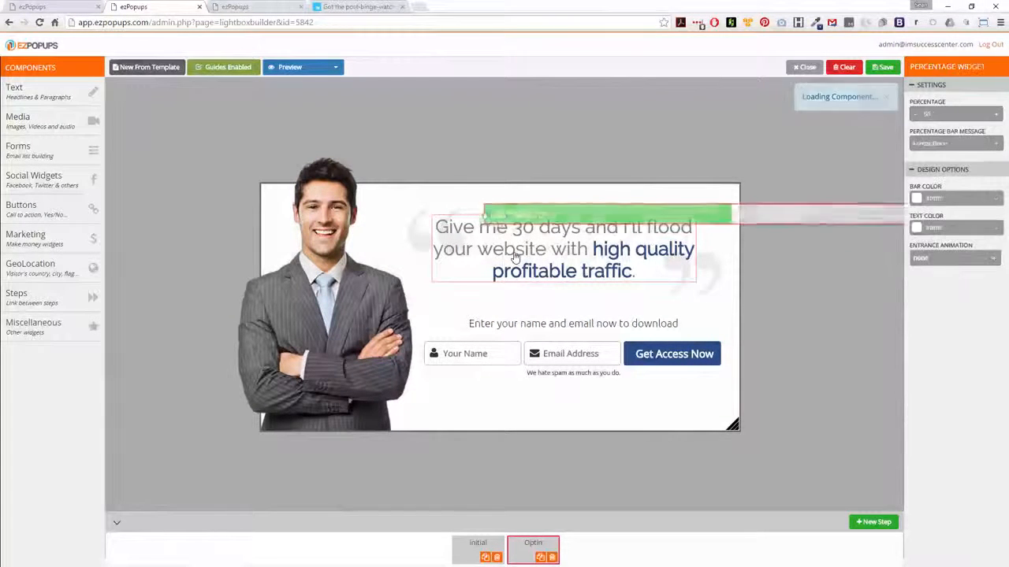
left_click_drag(566, 215, 327, 213)
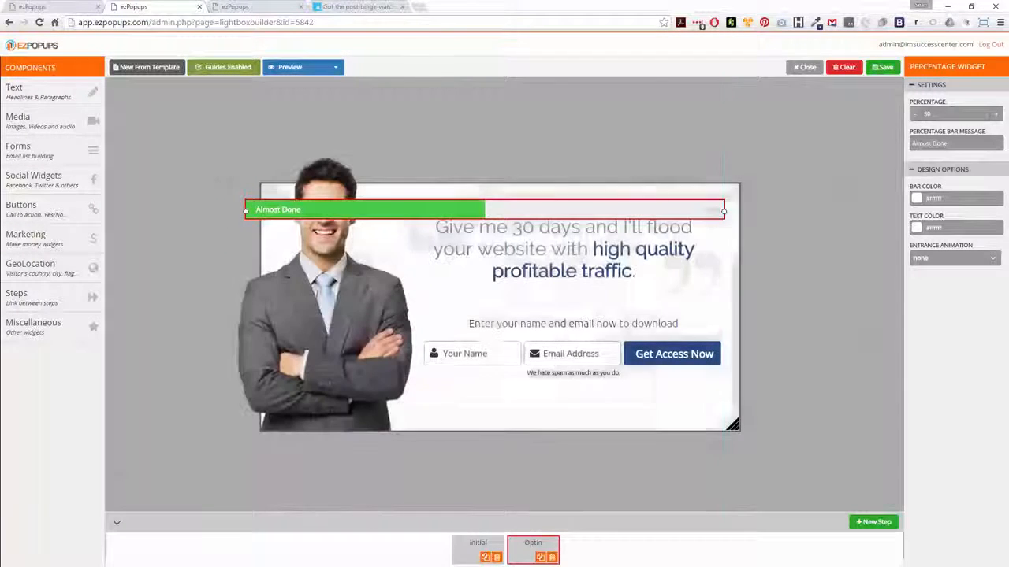
left_click_drag(243, 211, 431, 208)
left_click_drag(521, 217, 518, 317)
Move the opt-in form down below the progress bar and text.
left_click(512, 356)
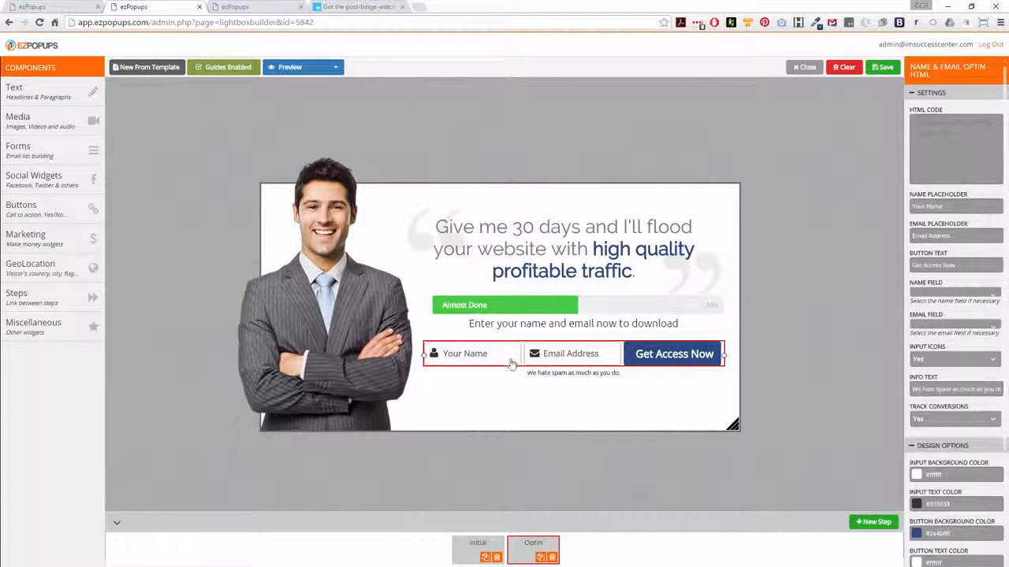
left_click_drag(512, 356, 512, 382)
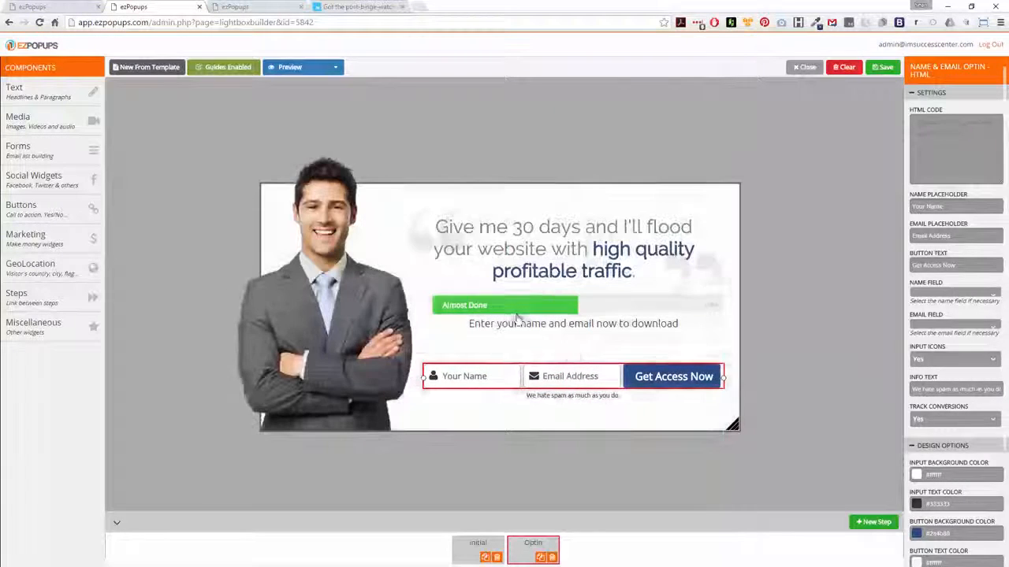
Move the percentage bar below the opt-in text line.
left_click(510, 305)
left_click_drag(511, 306, 549, 355)
left_click(756, 337)
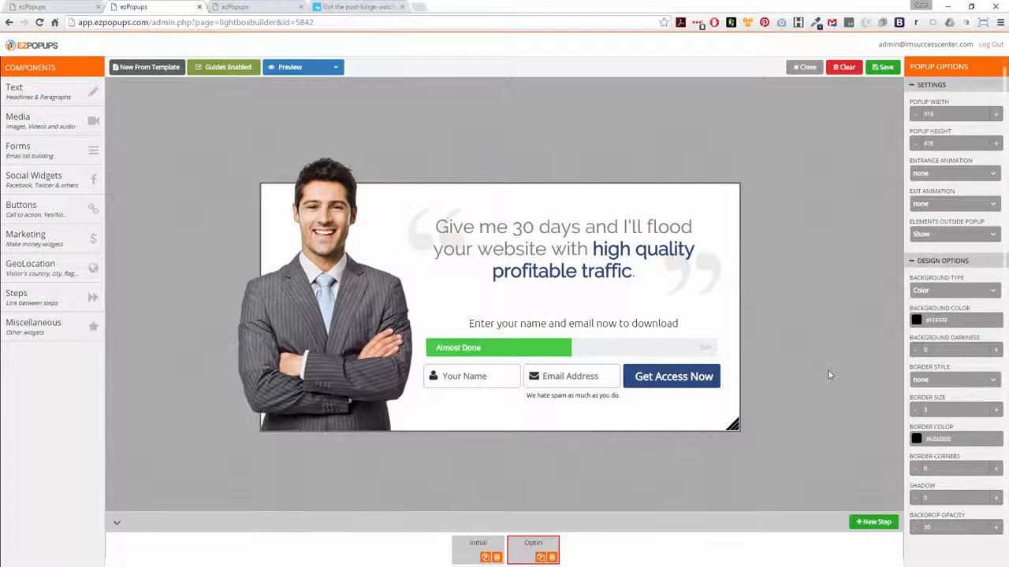
Delete the percentage bar and move the opt-in form up into its place.
left_click(566, 347)
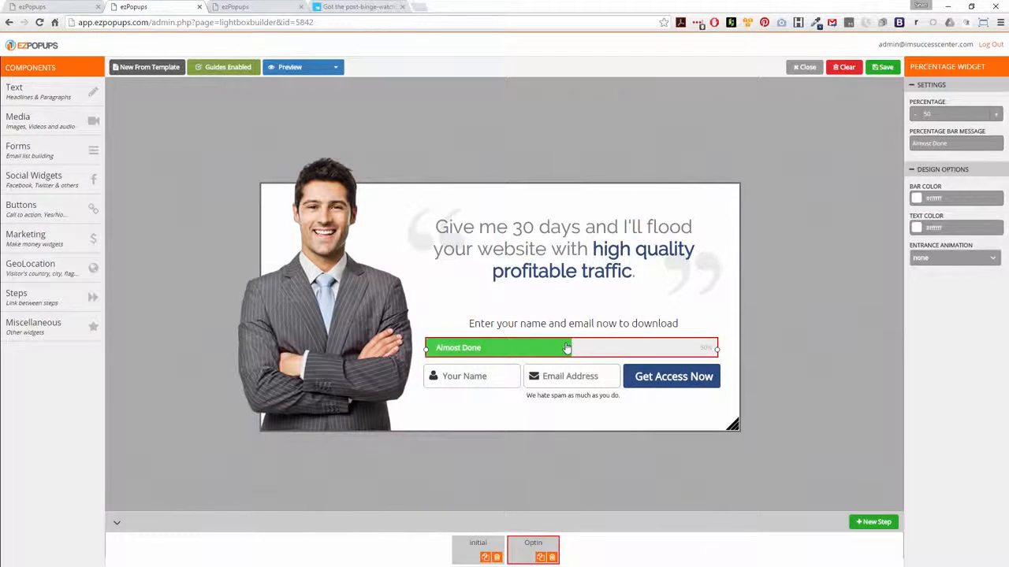
right_click(607, 350)
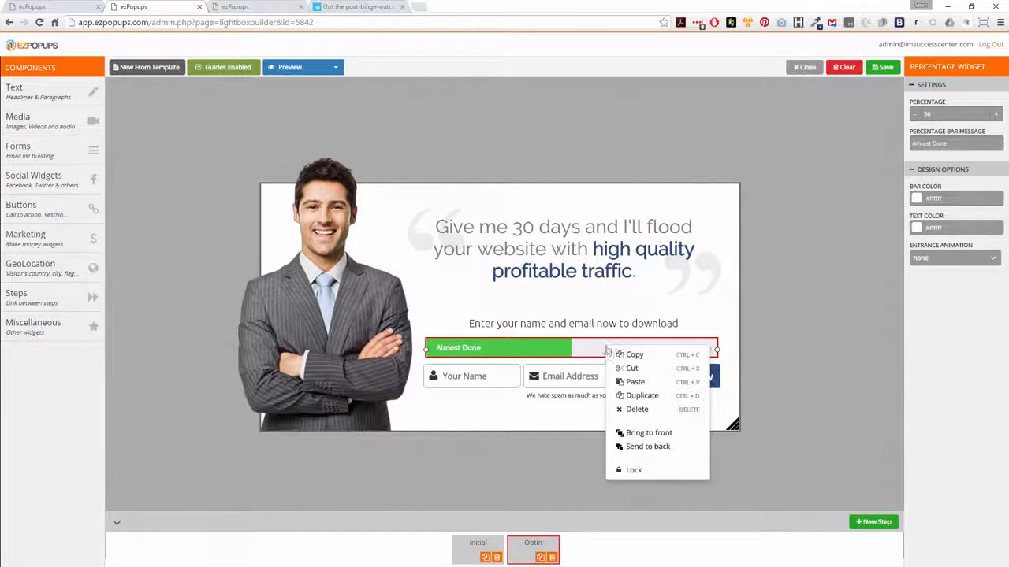
left_click(637, 409)
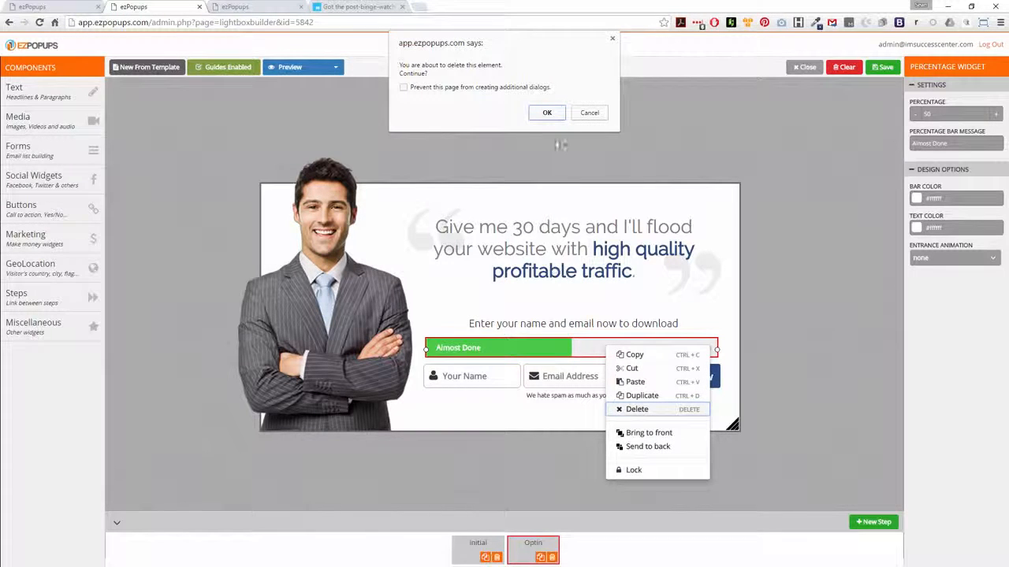
left_click(547, 113)
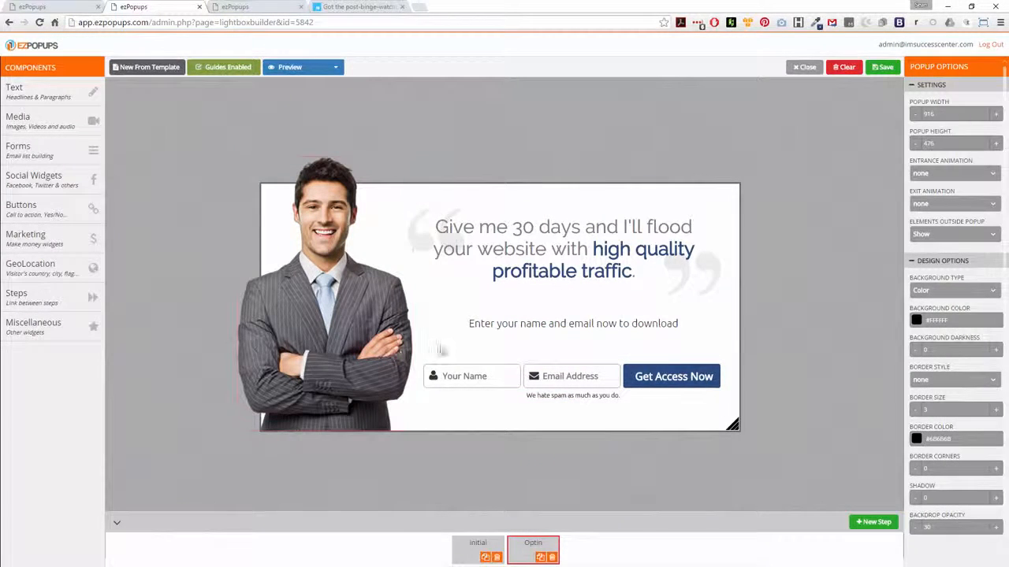
left_click_drag(505, 376, 505, 367)
left_click(778, 324)
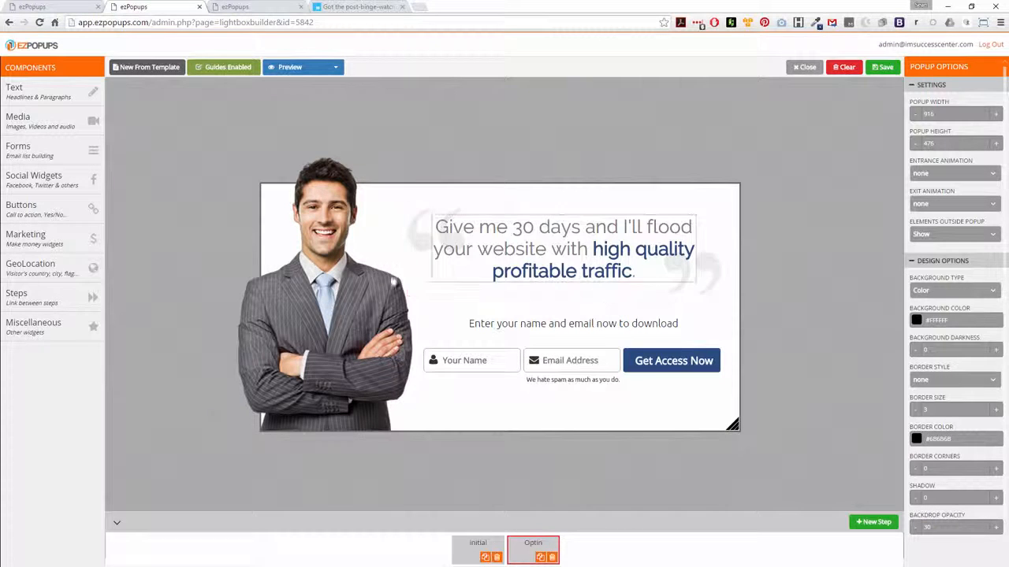
left_click(47, 327)
scroll(154, 339, "down", 1)
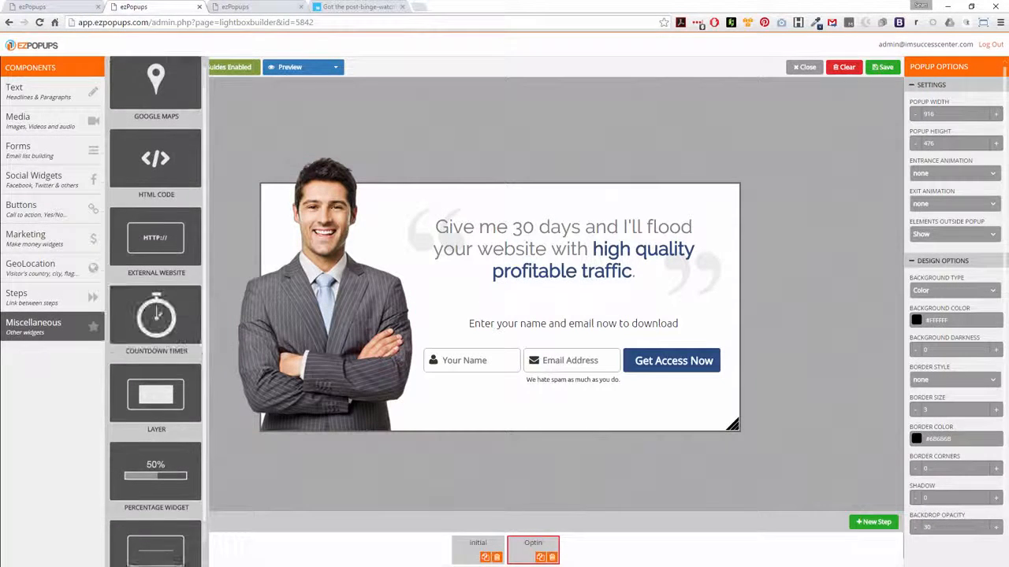
scroll(152, 350, "up", 1)
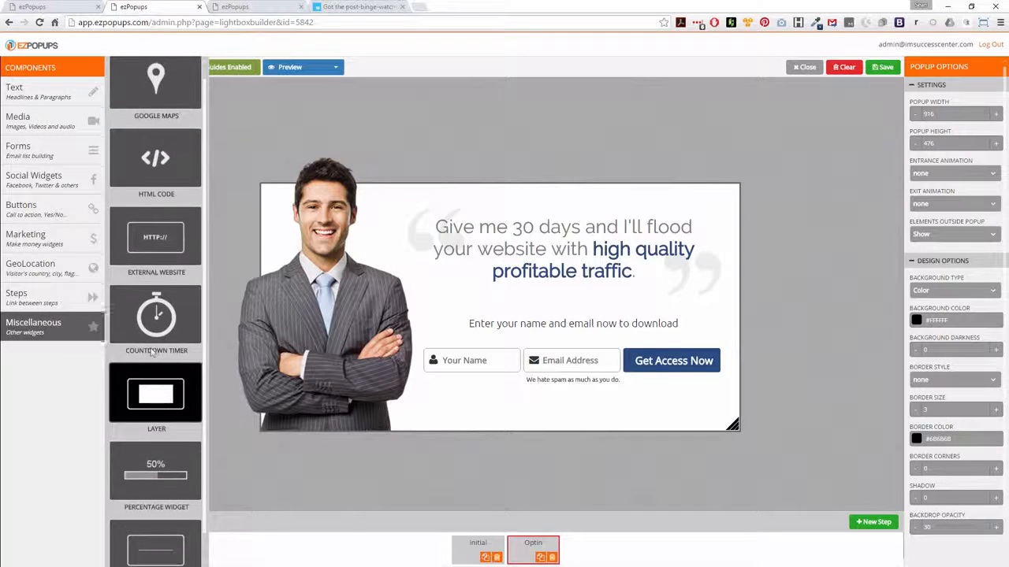
left_click(55, 148)
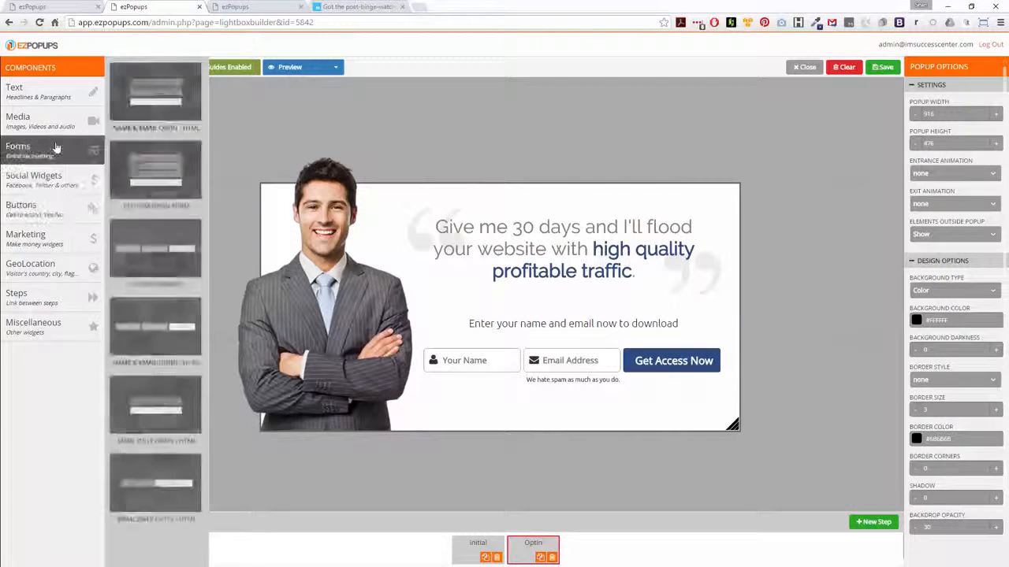
left_click(286, 125)
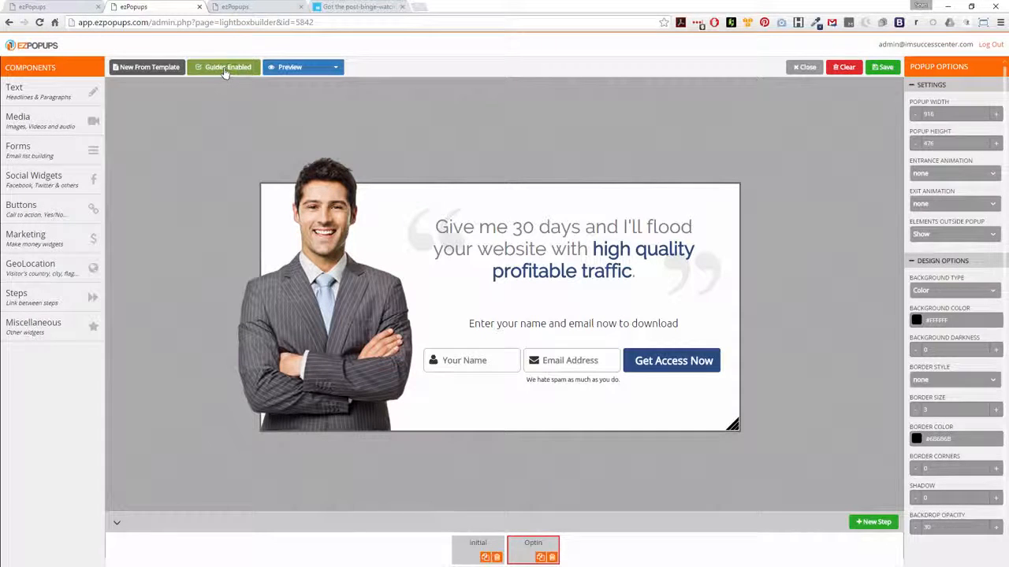
Preview the popup in tablet and mobile views, toggling the image elements in the mobile-specific builder.
left_click(306, 69)
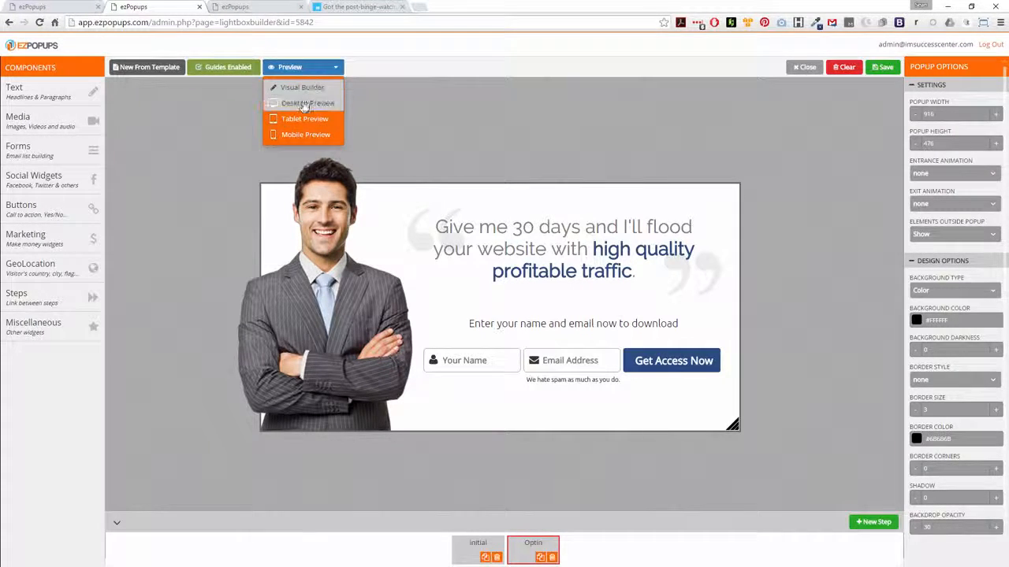
left_click(297, 120)
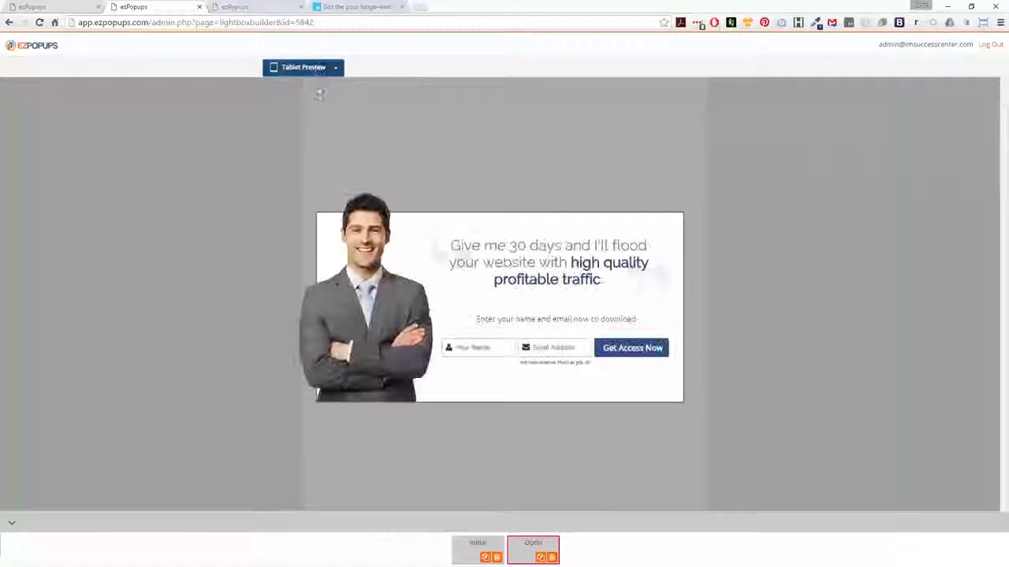
left_click(308, 70)
left_click(290, 136)
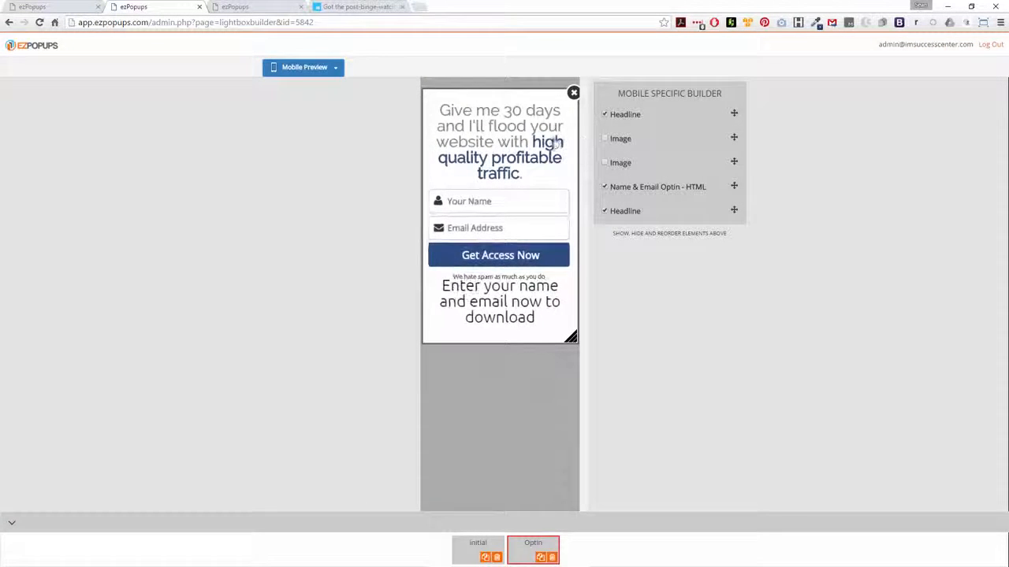
left_click(605, 163)
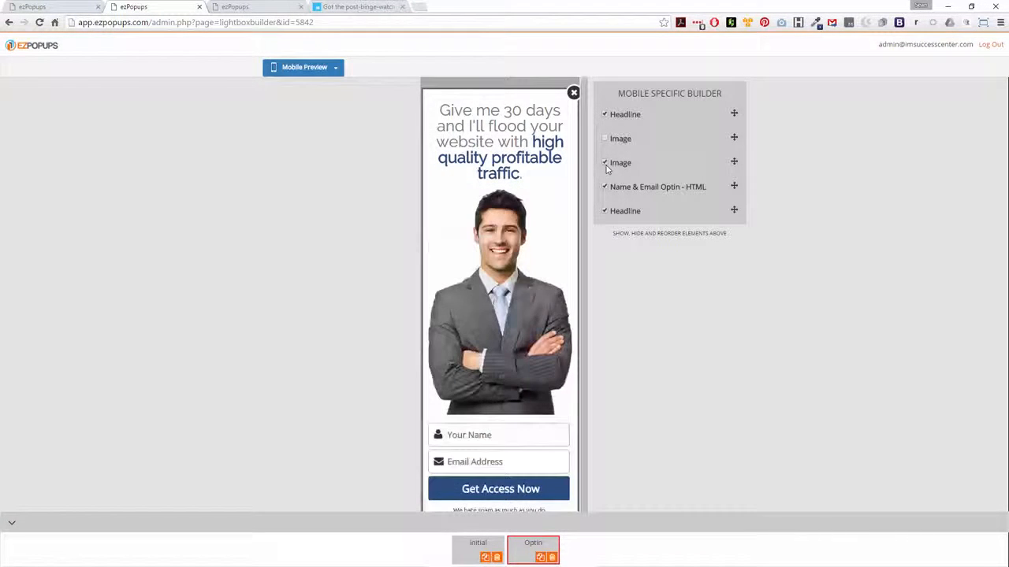
left_click(605, 163)
left_click(605, 139)
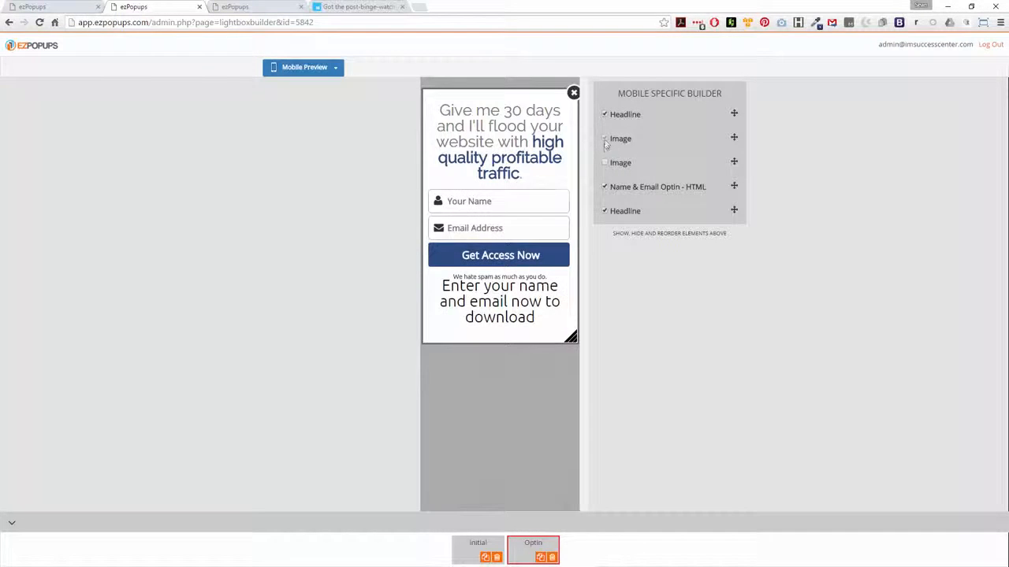
left_click(605, 140)
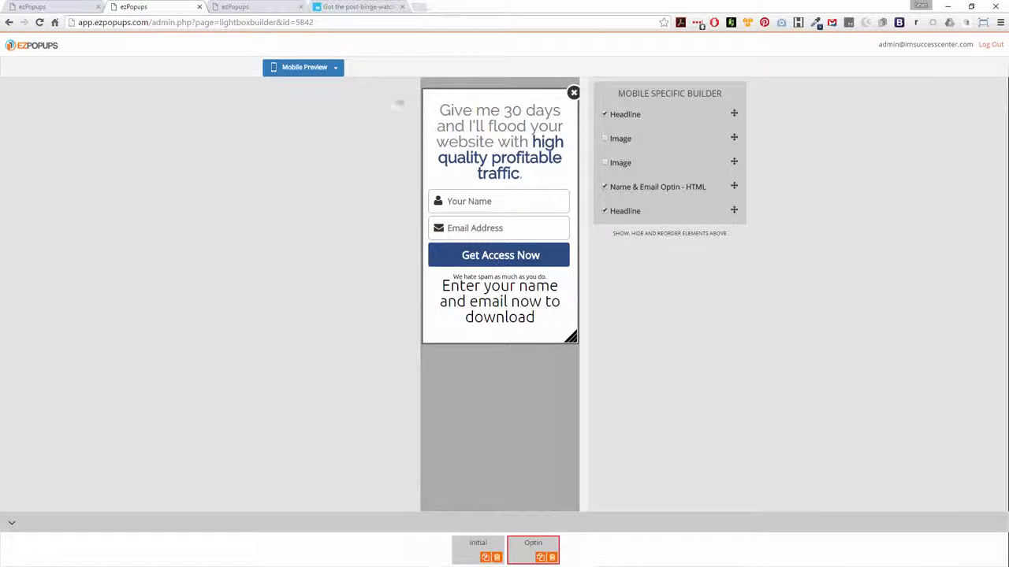
Return to the visual builder and save the popup.
left_click(326, 69)
left_click(302, 89)
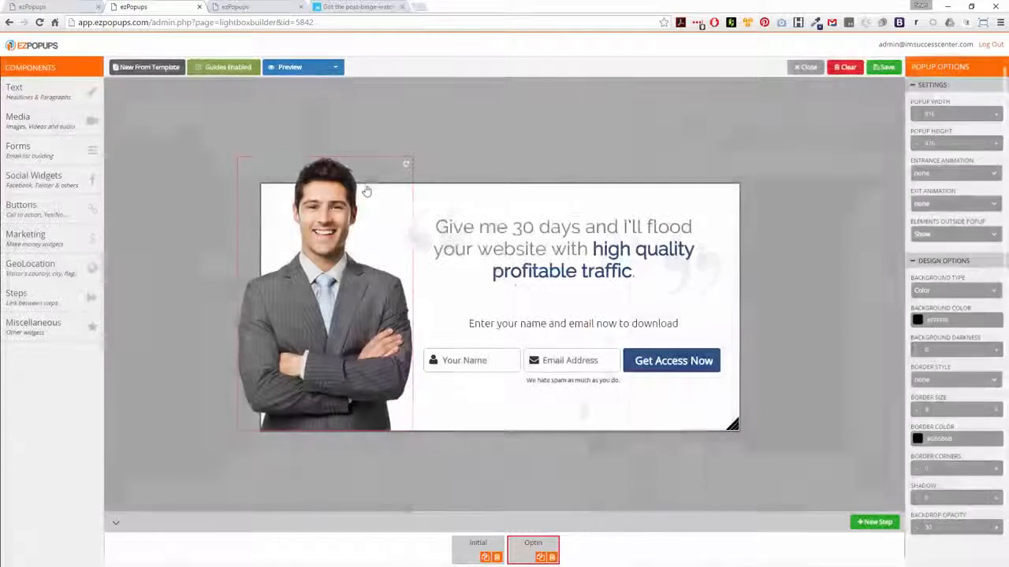
left_click(887, 68)
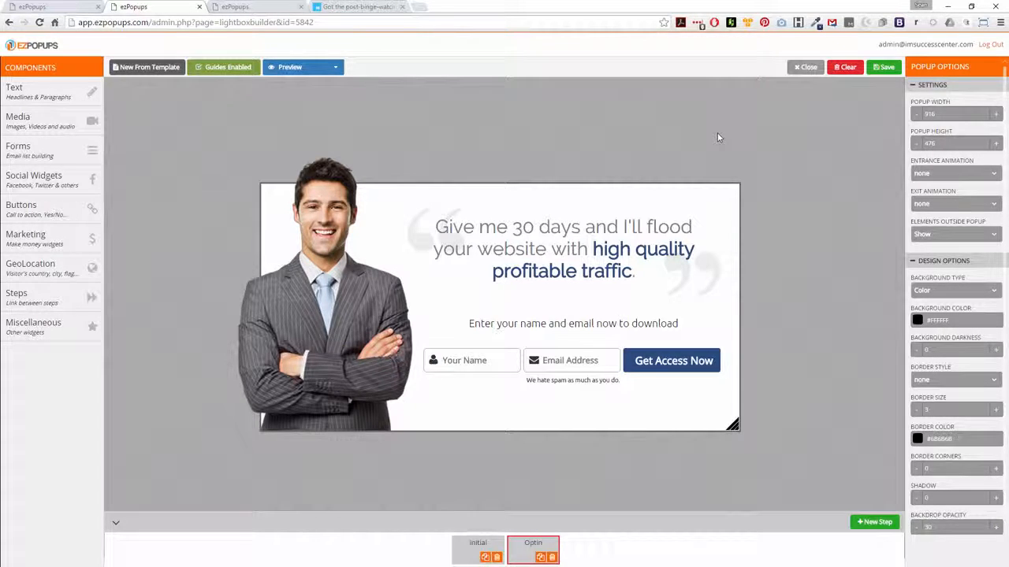
Create a new ezSnip titled News 1 that shows the Demo 2 popup.
left_click(258, 7)
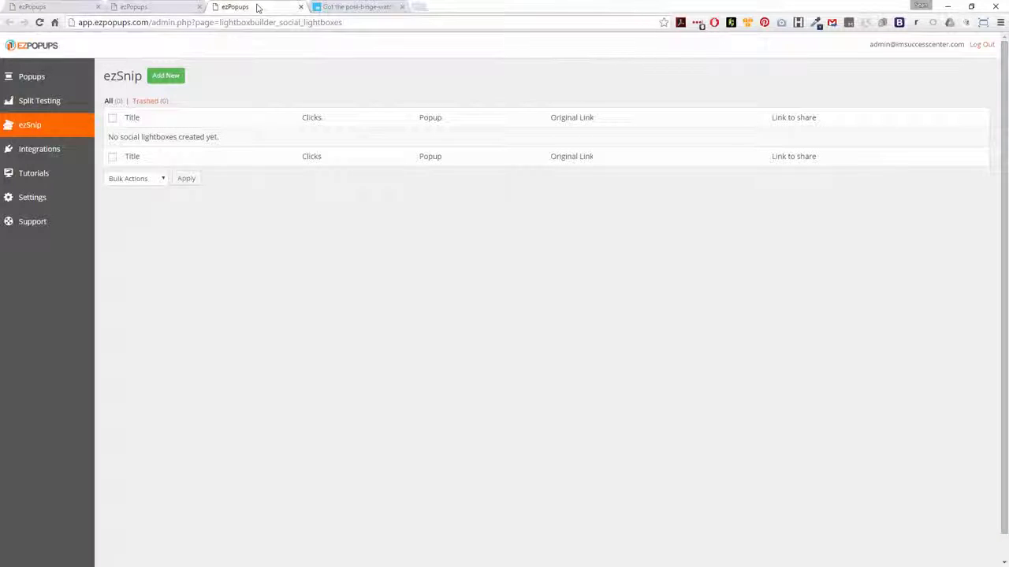
left_click(168, 77)
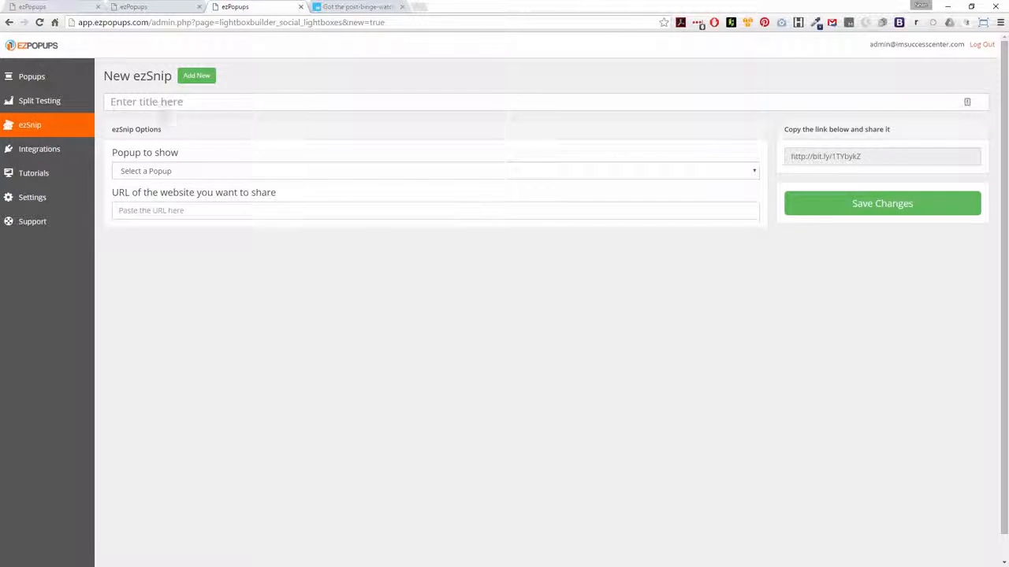
left_click(252, 103)
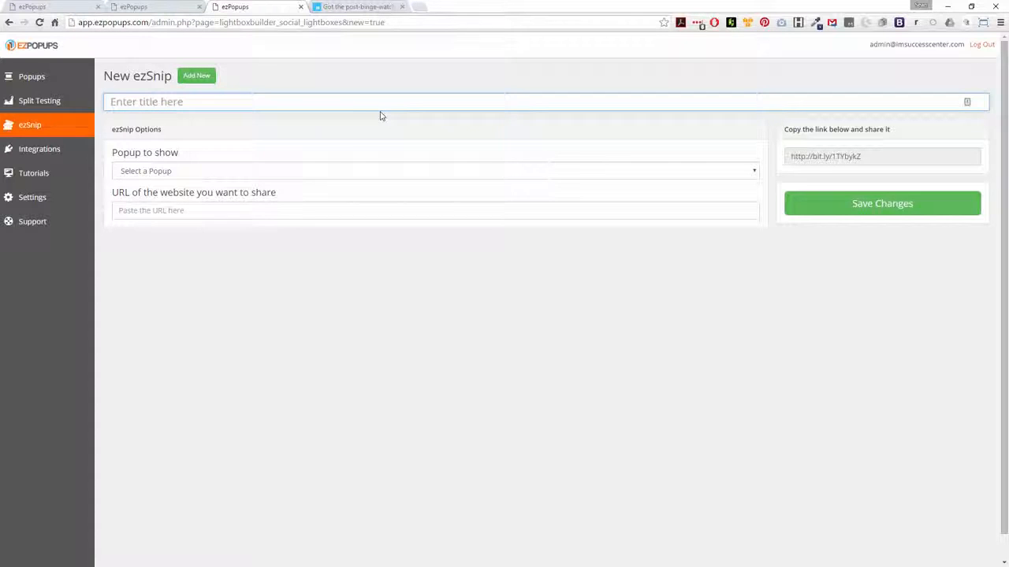
type("News 1")
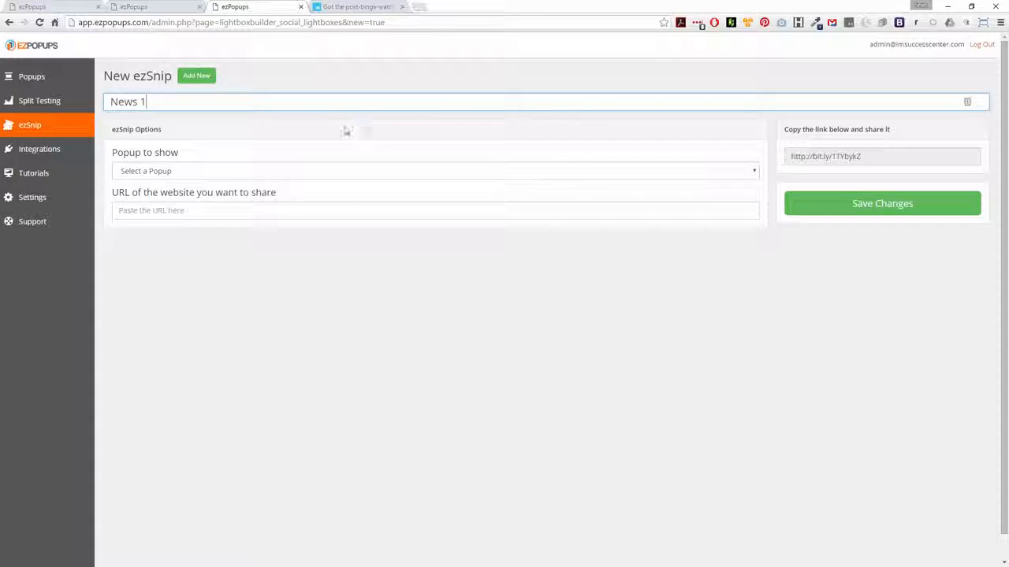
left_click(284, 174)
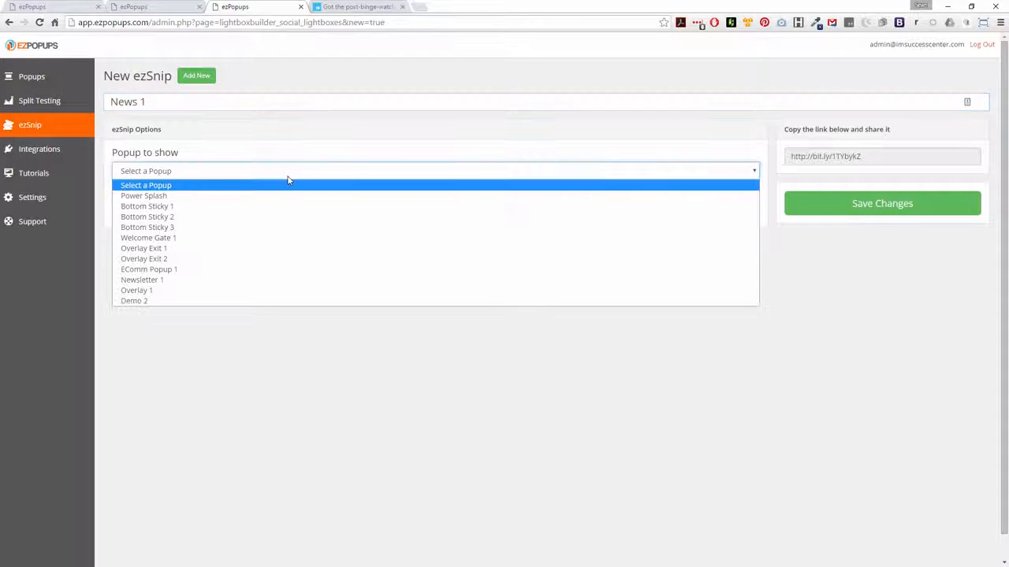
left_click(140, 300)
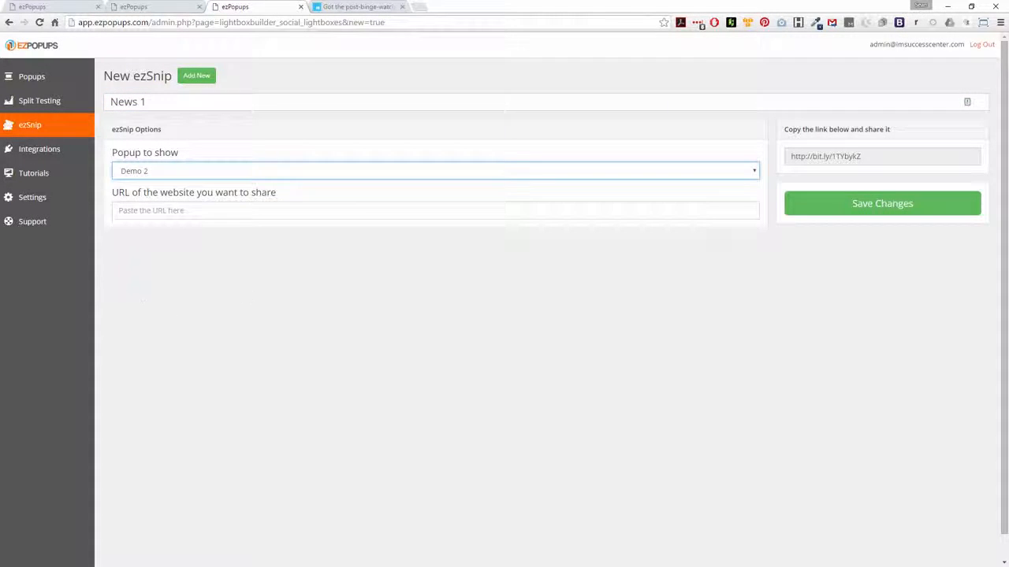
Copy the Mashable article's URL and paste it as the ezSnip's website to share.
left_click(367, 6)
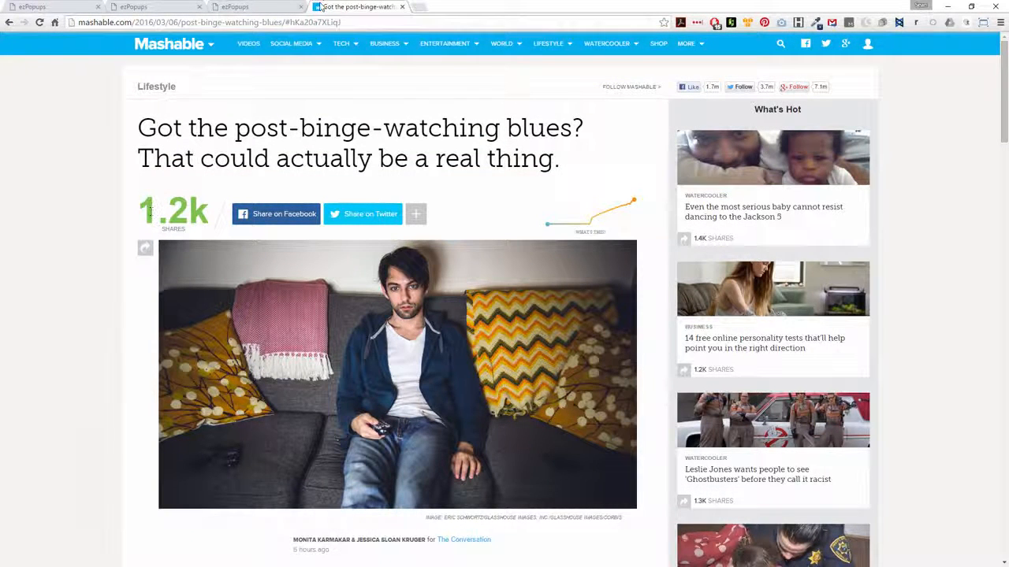
left_click(271, 23)
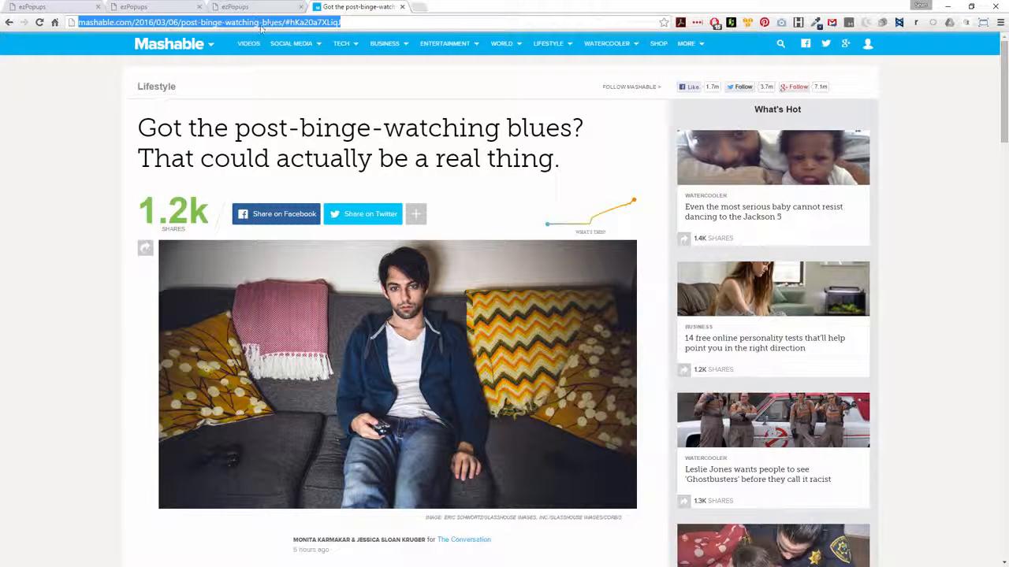
left_click(267, 7)
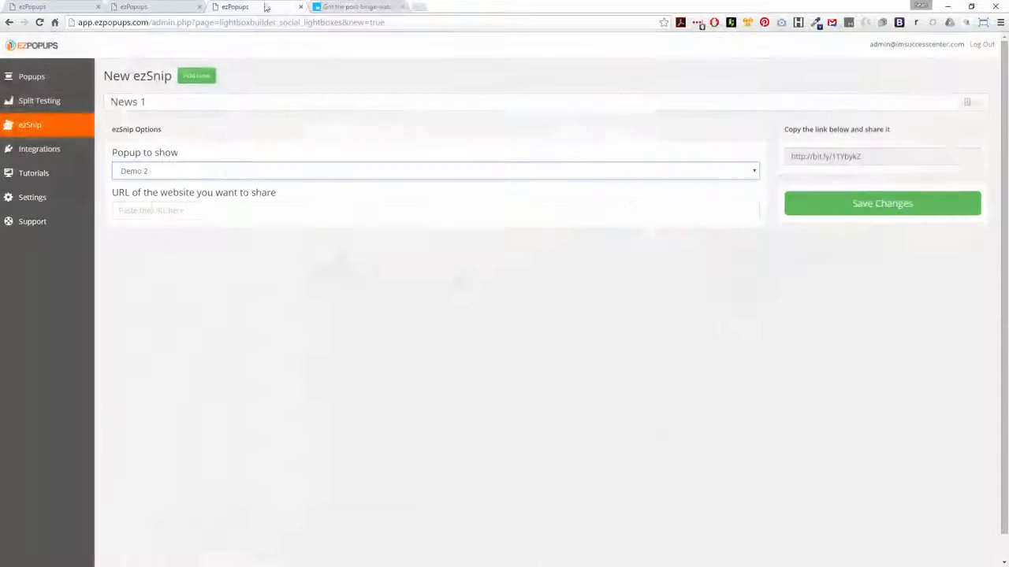
left_click(163, 211)
type("http://mashable.com/2016/03/06/post-binge-watching-blues/#hKa20a7XLiq")
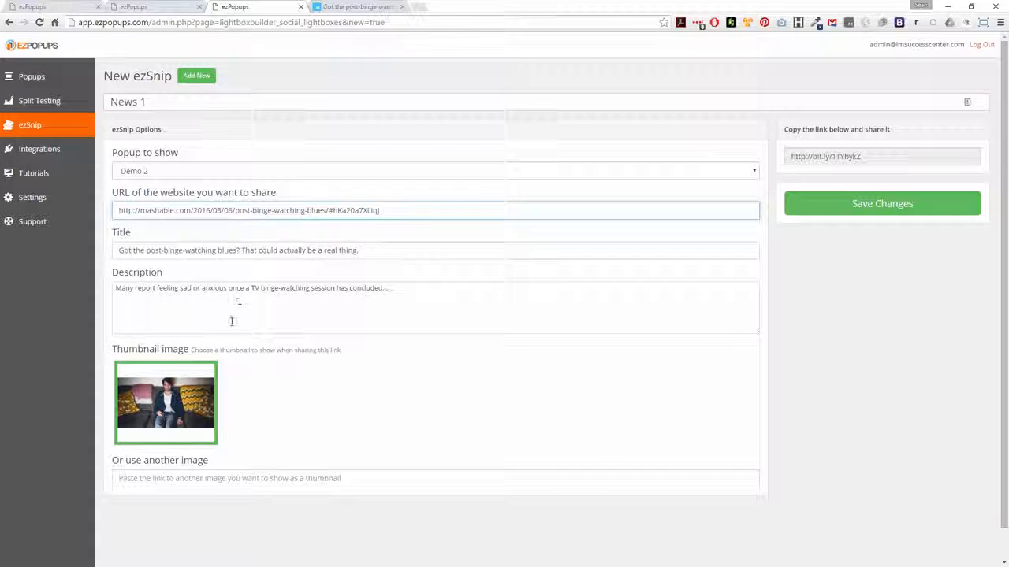
Save the ezSnip and copy its share link.
left_click(837, 157)
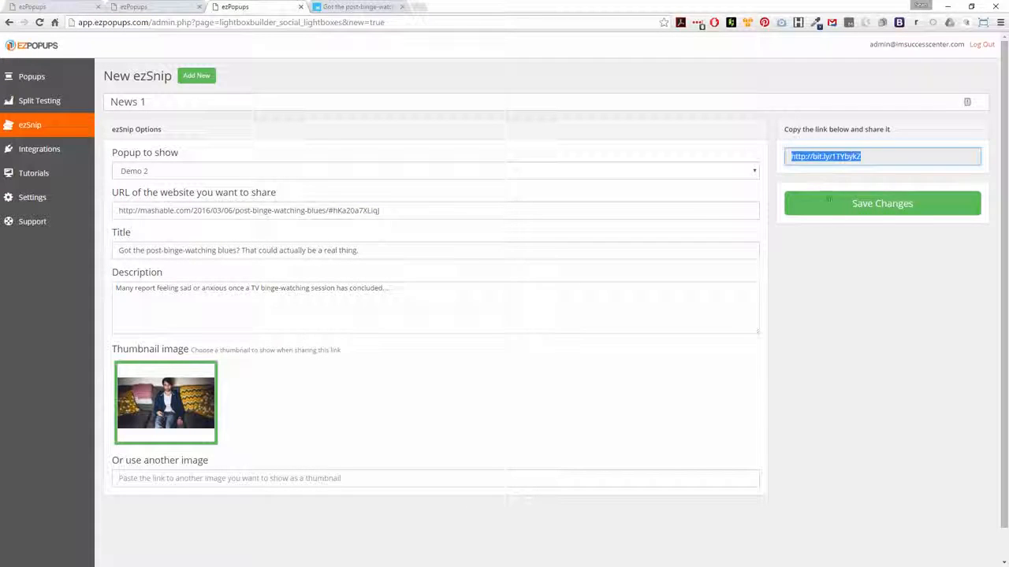
left_click(858, 205)
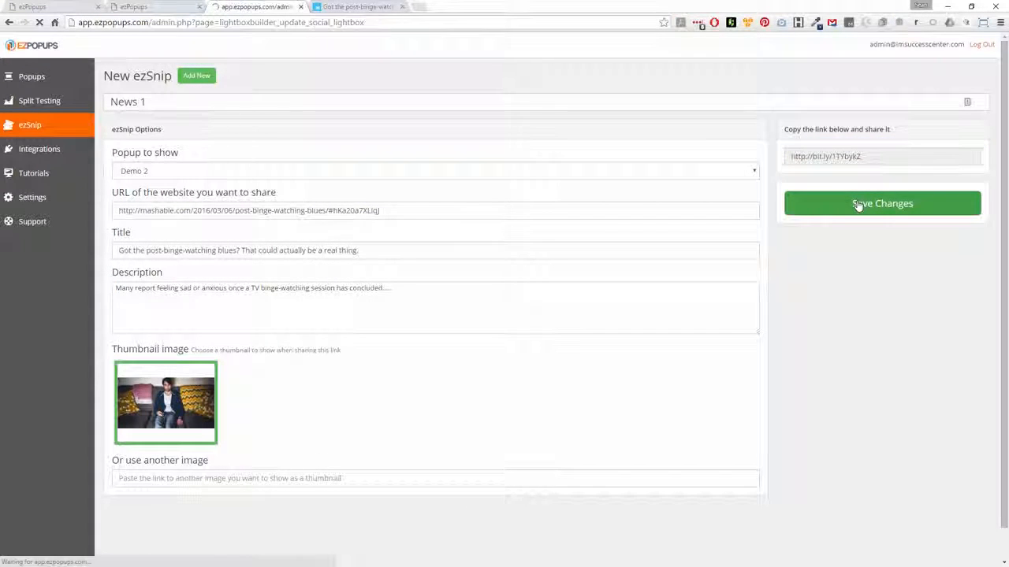
left_click(820, 179)
key("ctrl+c")
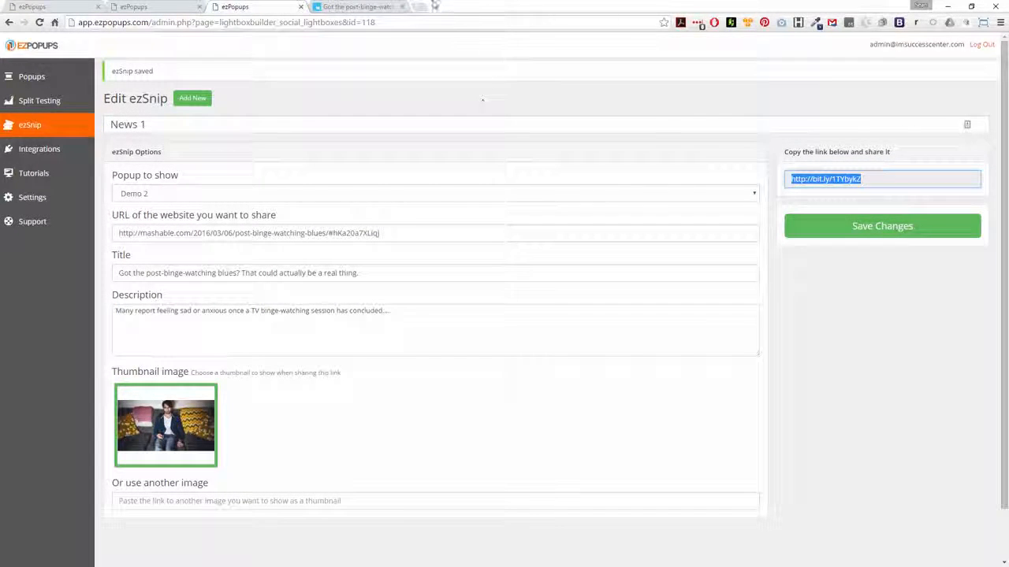
Open Facebook in a new tab and paste the ezSnip share link into a new status update.
left_click(425, 6)
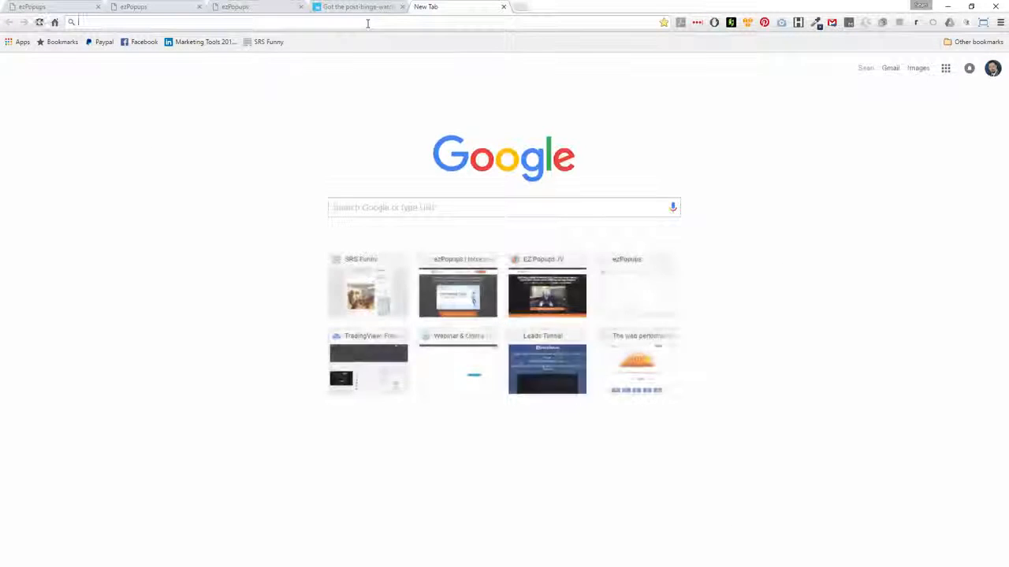
type("fa")
left_click(243, 43)
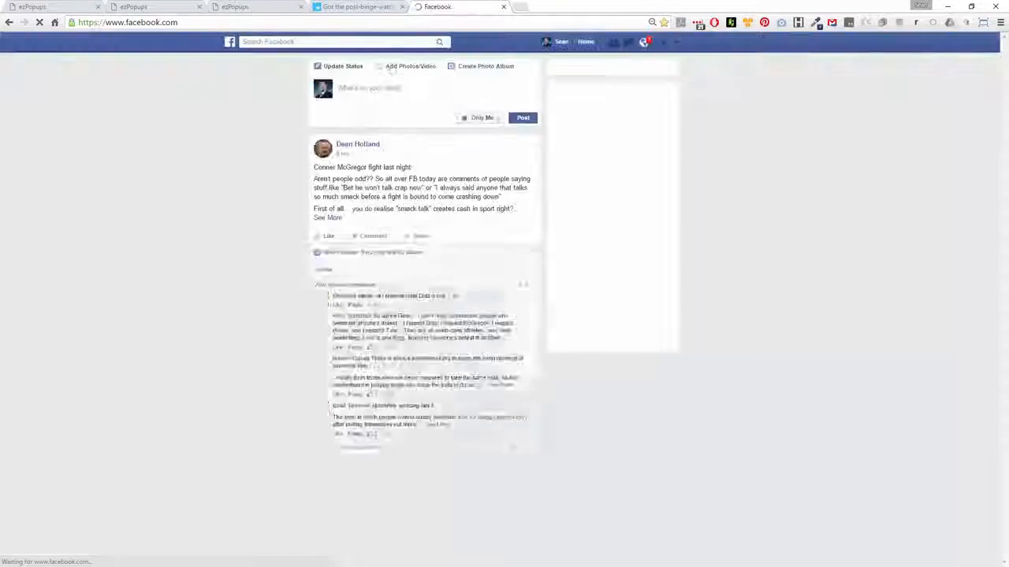
left_click(392, 89)
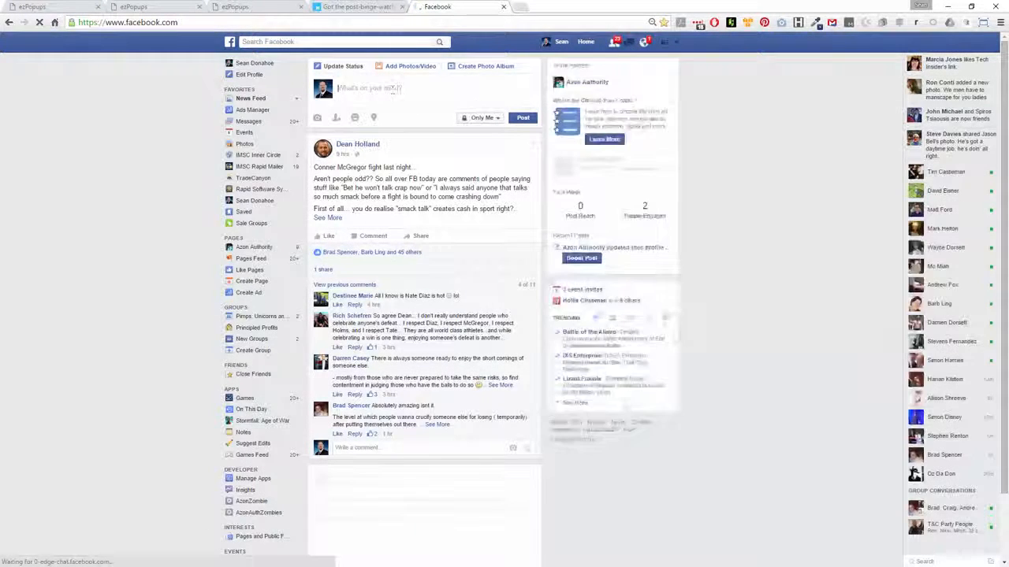
key("ctrl+v")
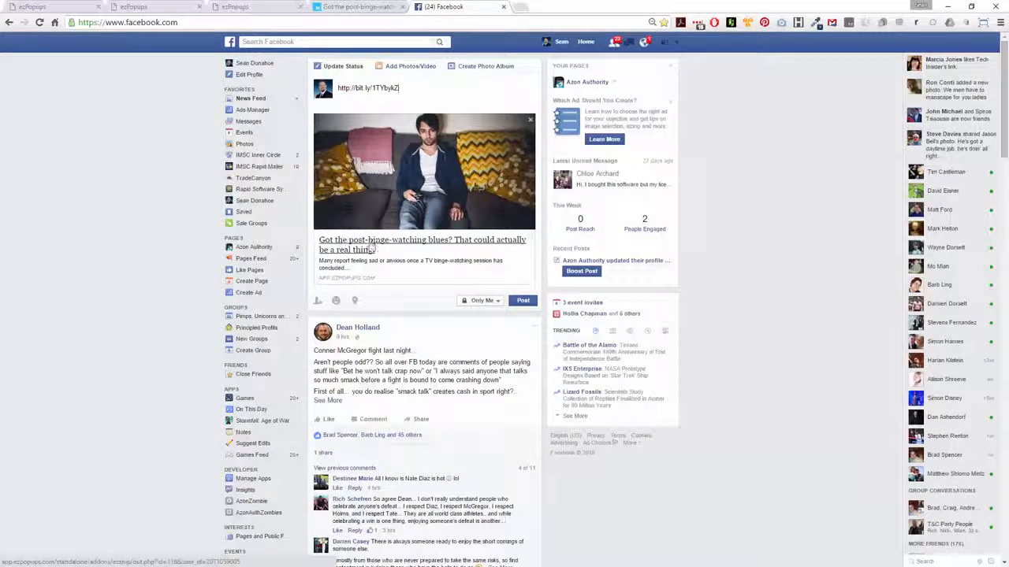
Replace the pasted link with the message "Hey, just binge watched House of Cards and can totally relate" and post it.
left_click_drag(408, 87, 341, 84)
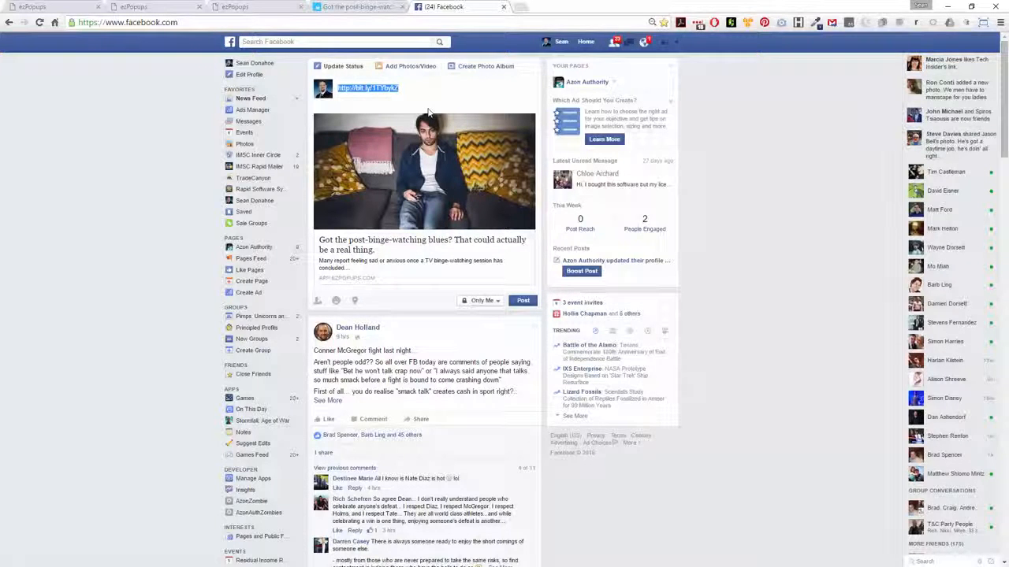
type("Hey")
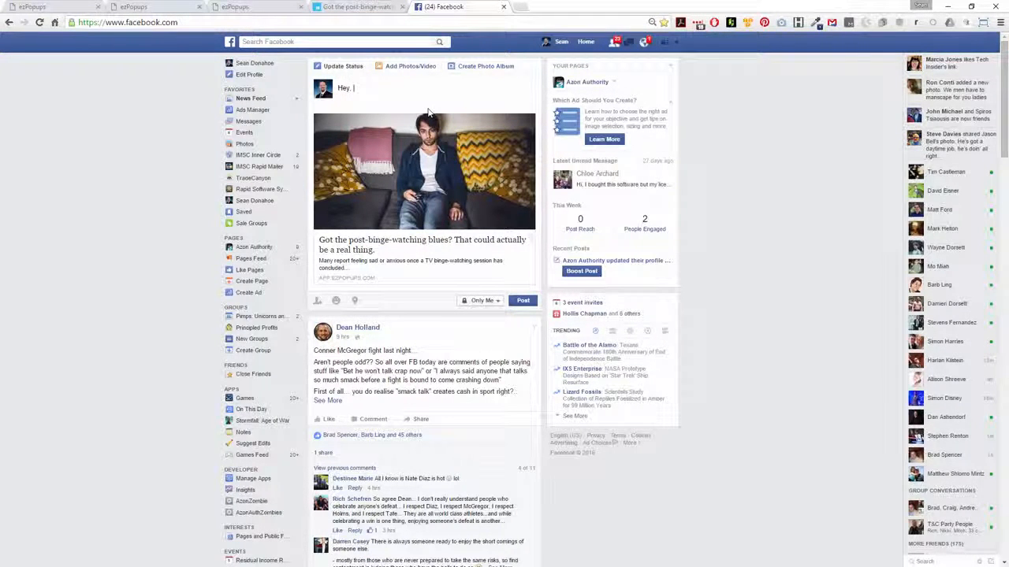
type(", just wat")
key("BackSpace")
key("BackSpace")
key("BackSpace")
key("BackSpace")
type("bing")
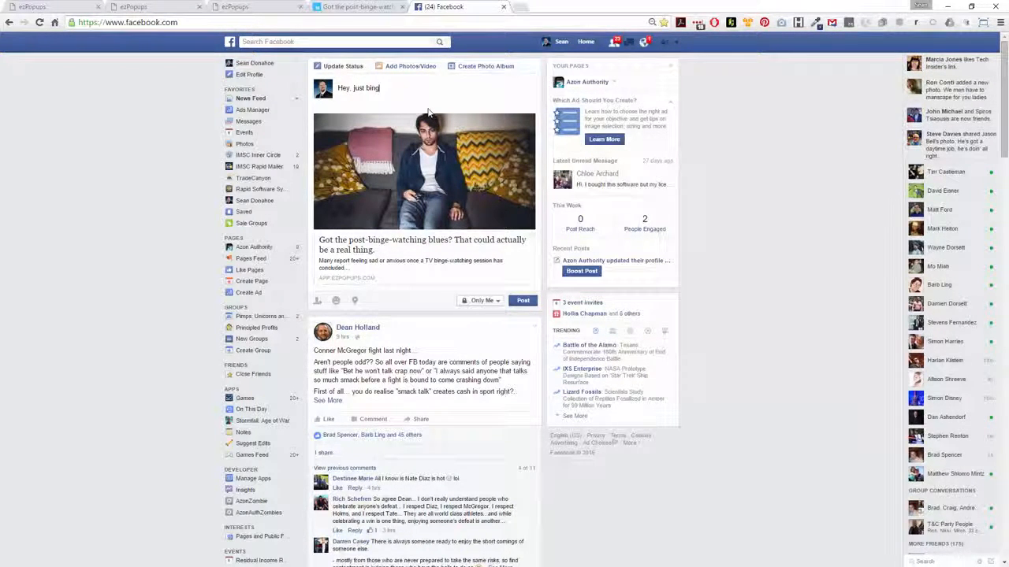
type("e watchid ")
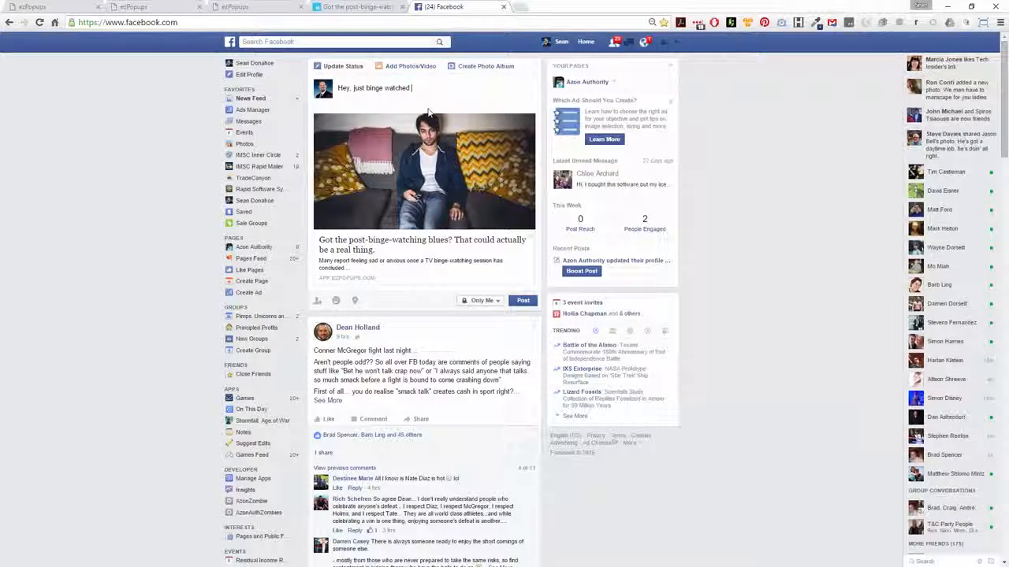
type("House of Ca")
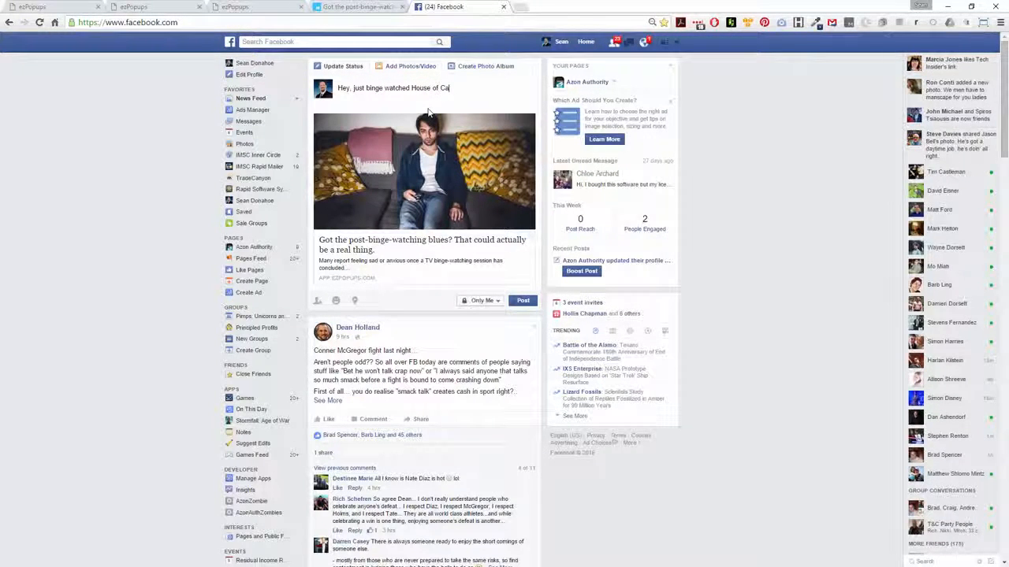
type("rds and can totally rel")
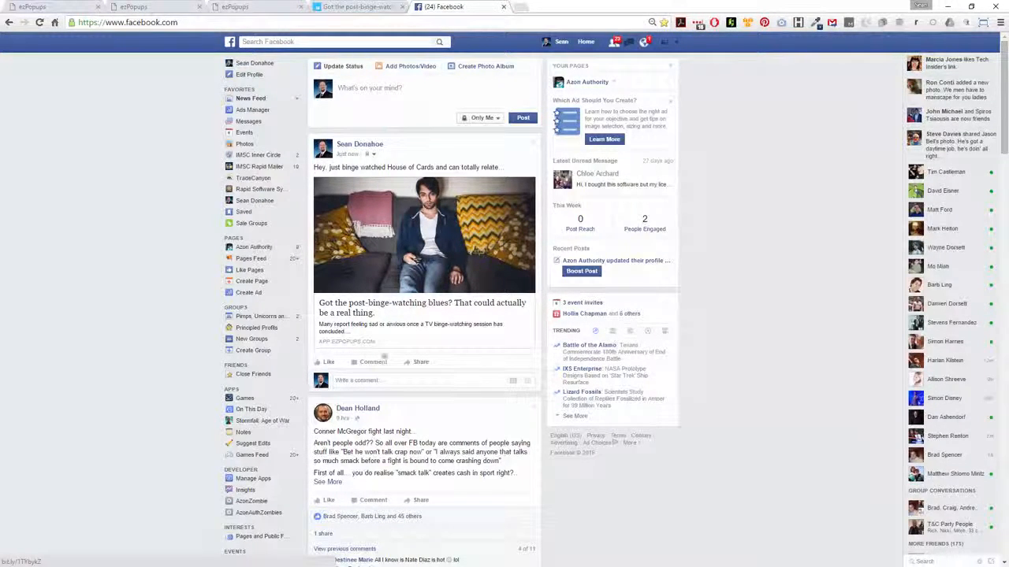
Open the posted article link and accept the offer in the Demo 2 popup.
left_click(408, 257)
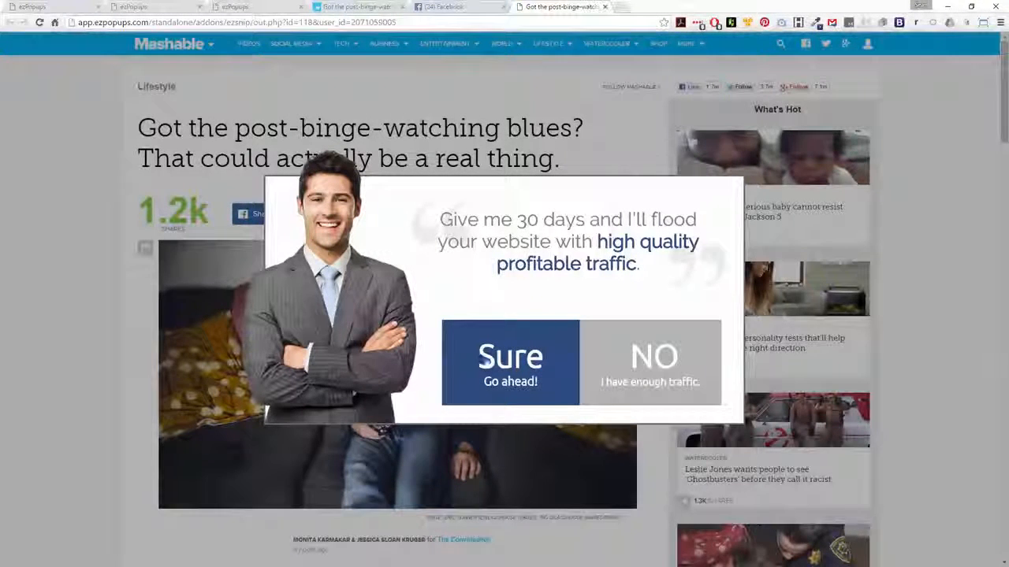
left_click(495, 361)
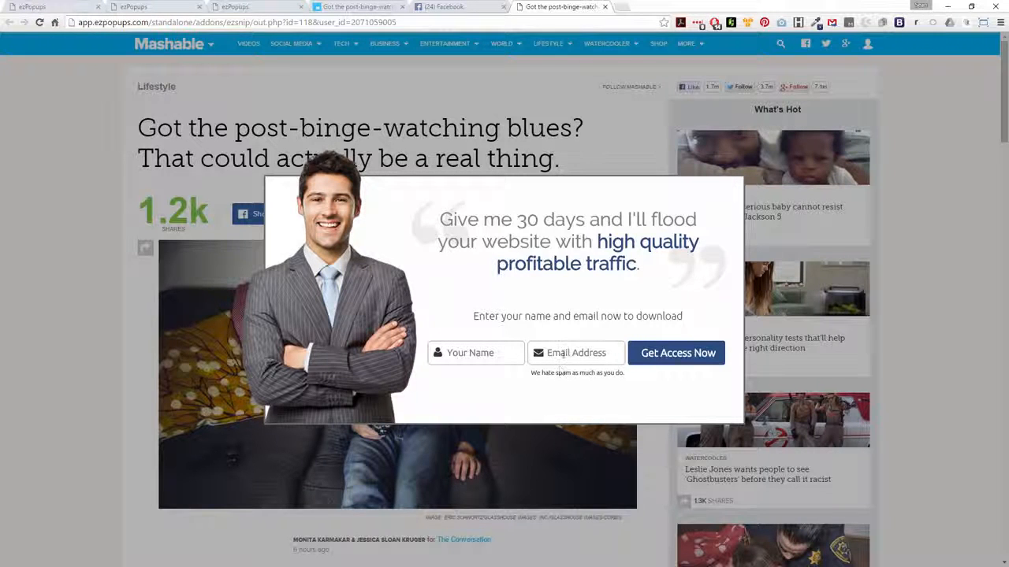
Fill in a name and e-mail address in the popup's opt-in form and submit it.
left_click(478, 354)
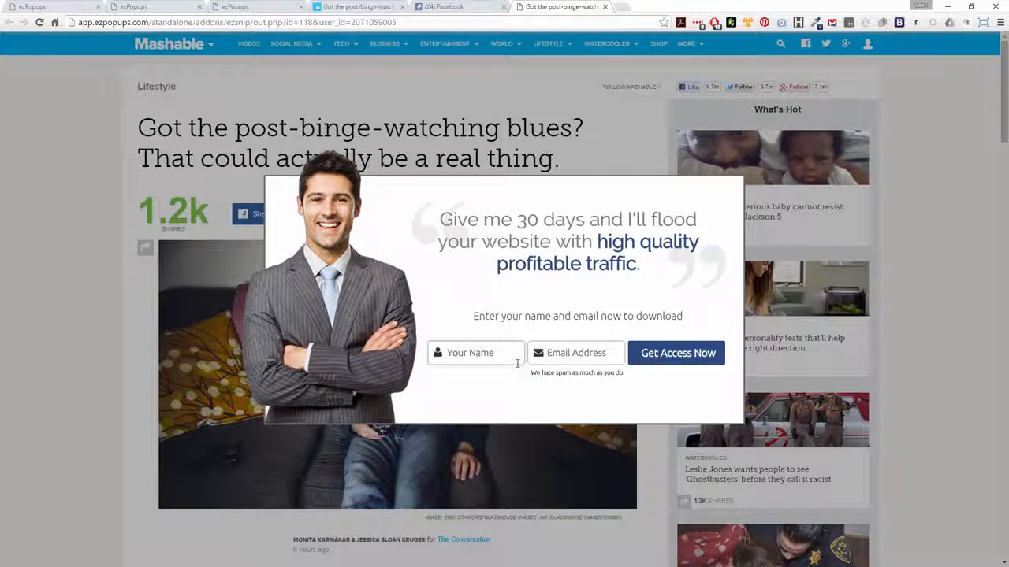
type("sean")
key("Tab")
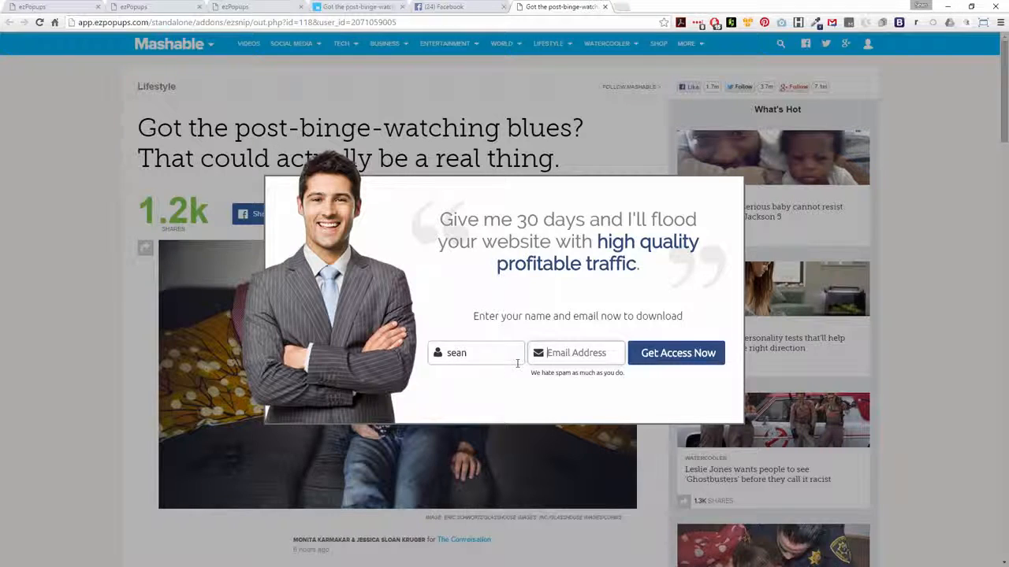
type("someone")
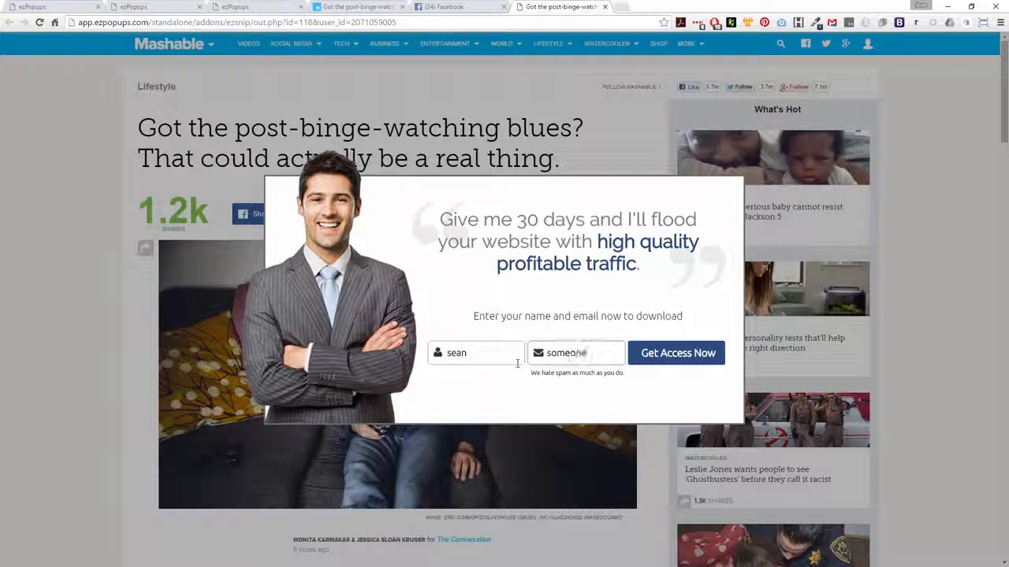
type("@somewher")
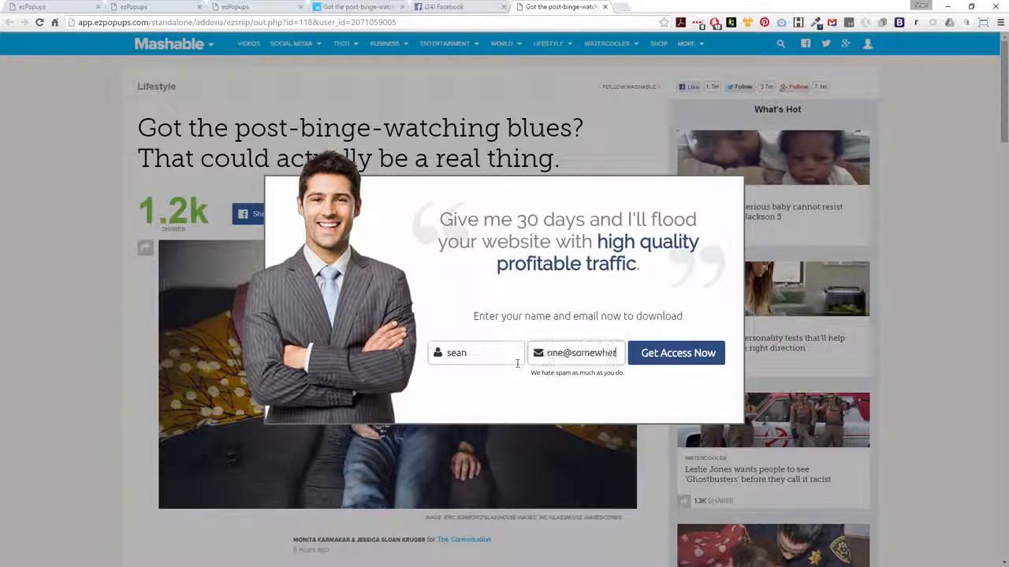
type("e.come")
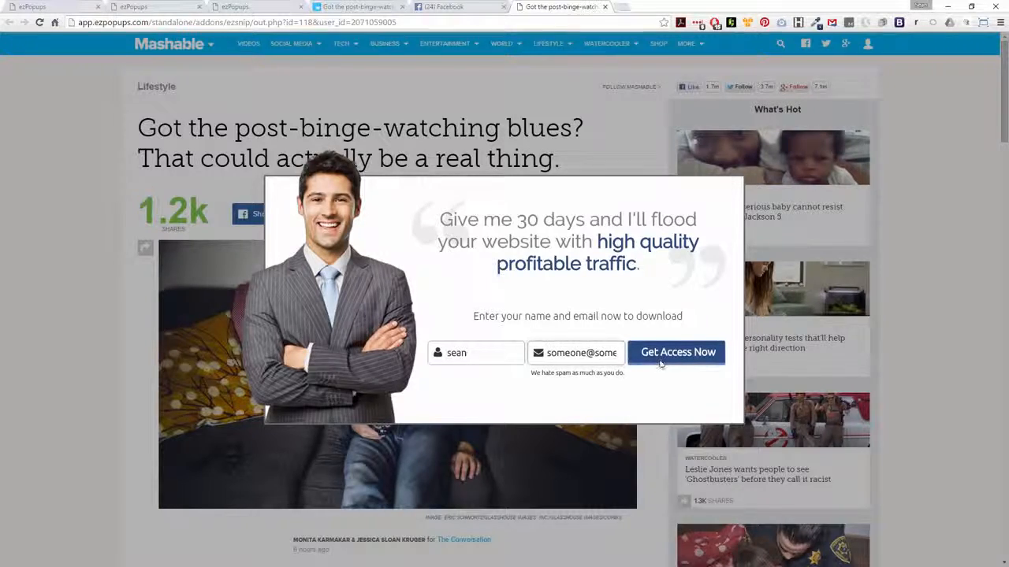
left_click(659, 363)
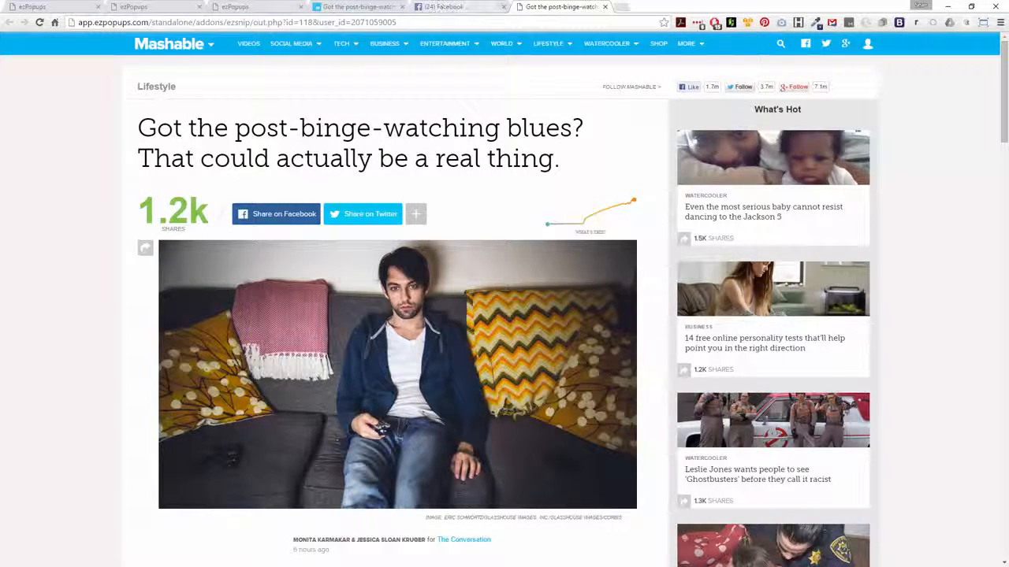
Return to ezPopups and open the popups list to check Demo 2's impressions and conversions.
left_click(232, 6)
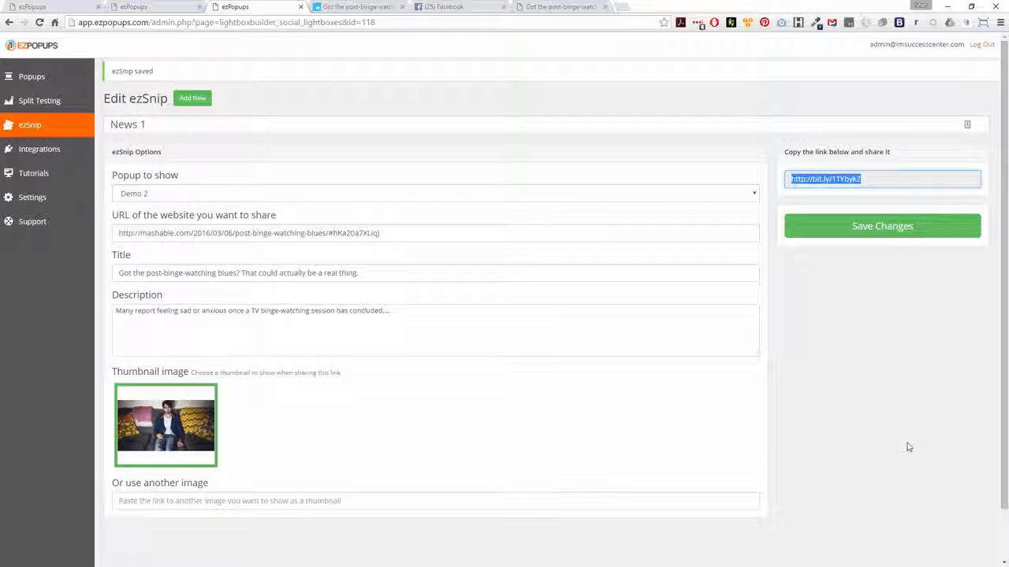
left_click(75, 121)
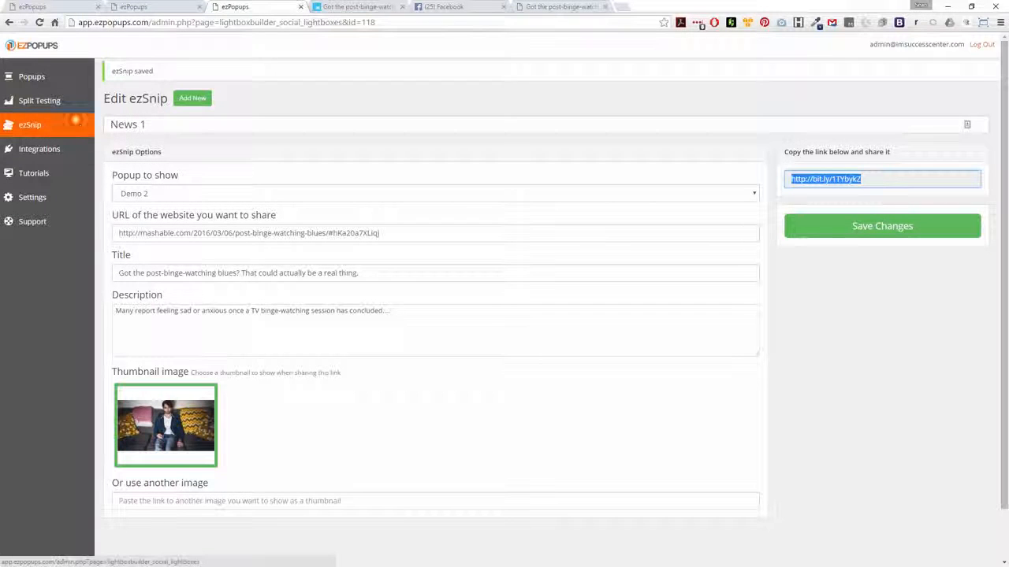
left_click(41, 79)
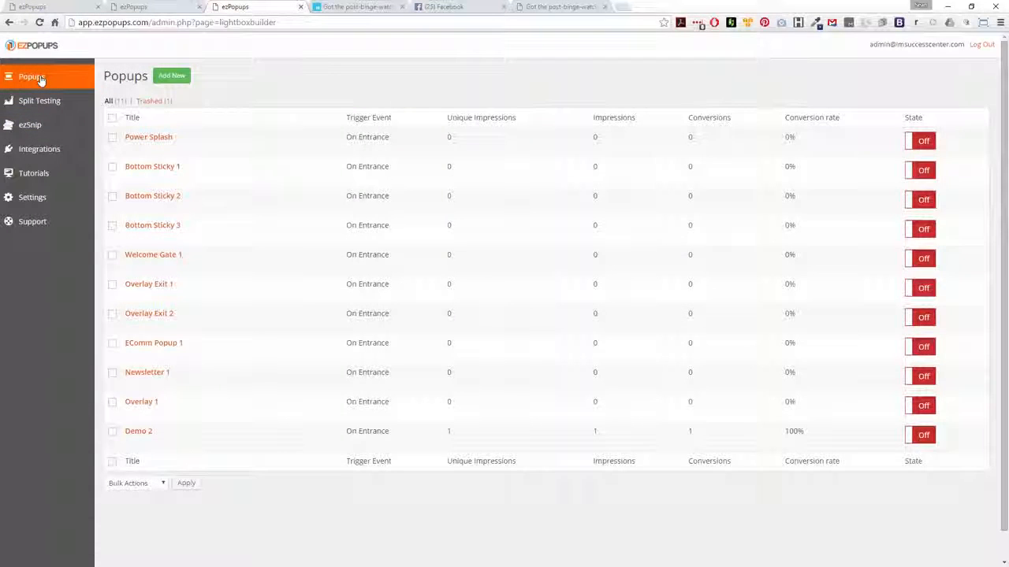